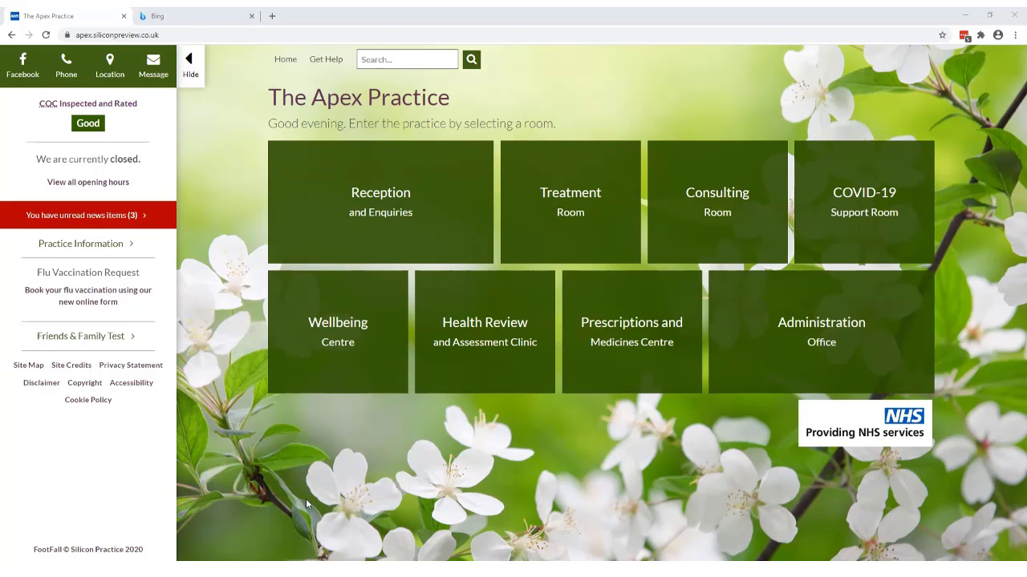
# - Append /patient-form-control to the practice site's address and load the admin page
pyautogui.click(183, 34)
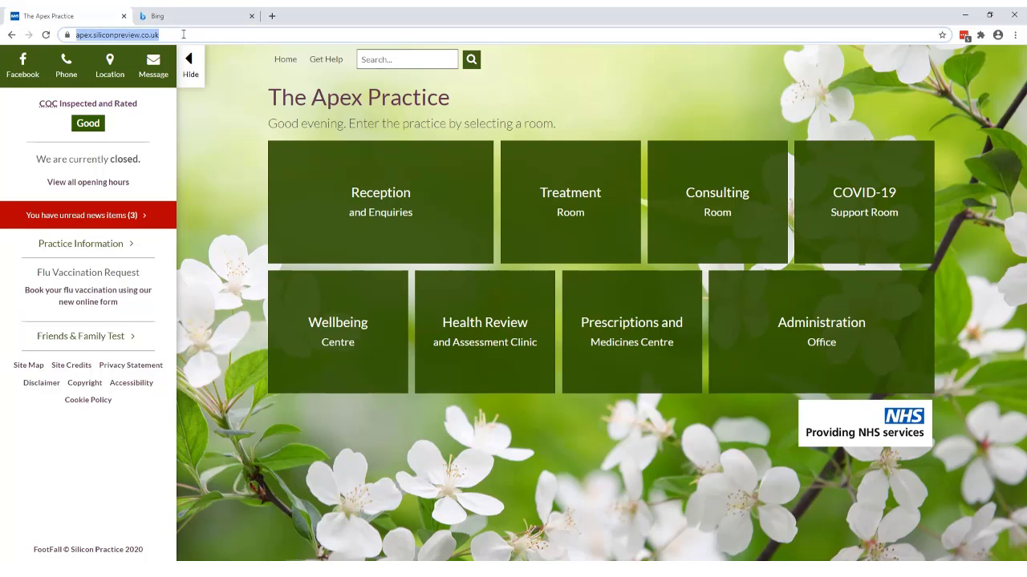
pyautogui.click(191, 34)
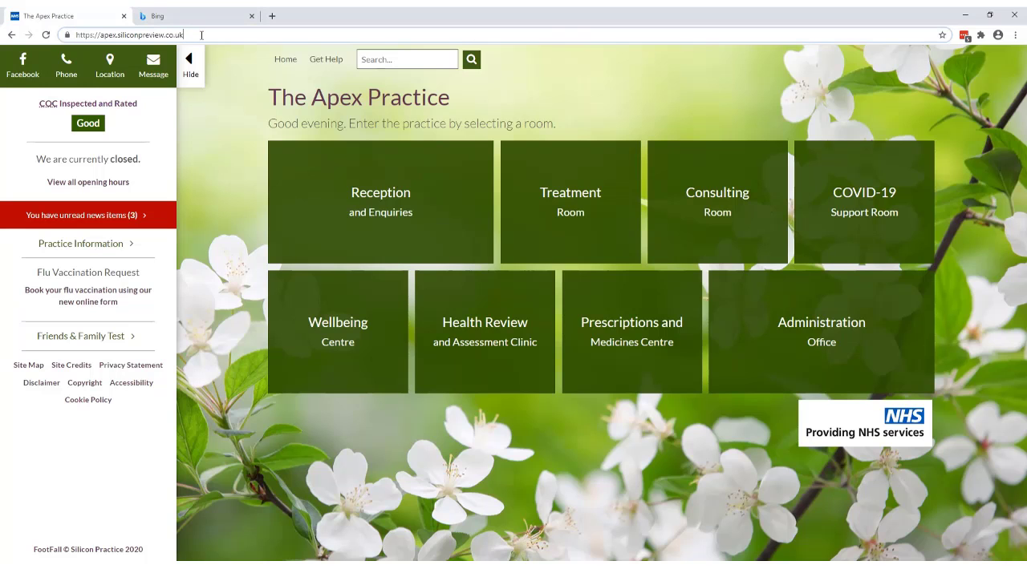
pyautogui.write('/patient-form-control')
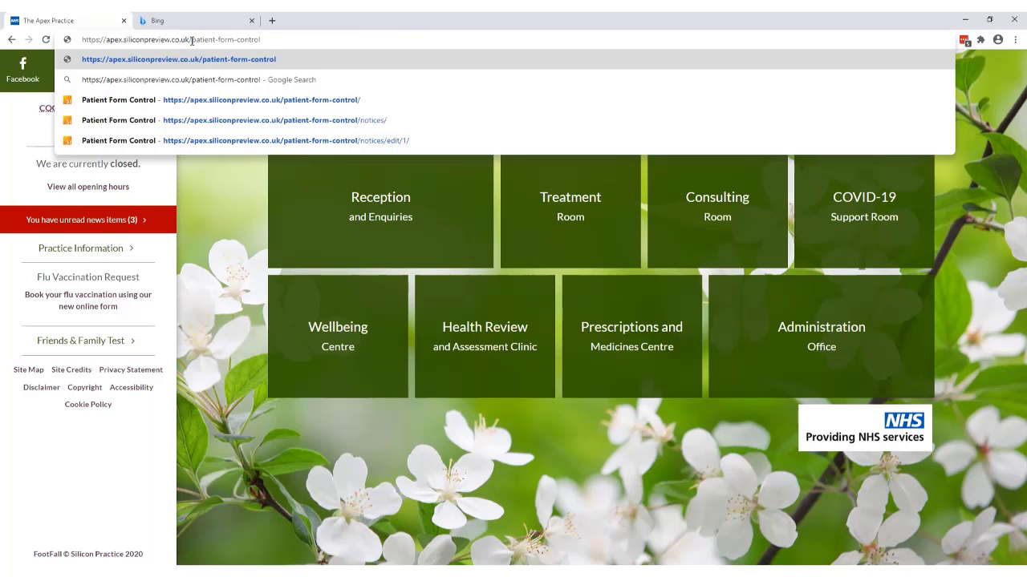
pyautogui.press('Return')
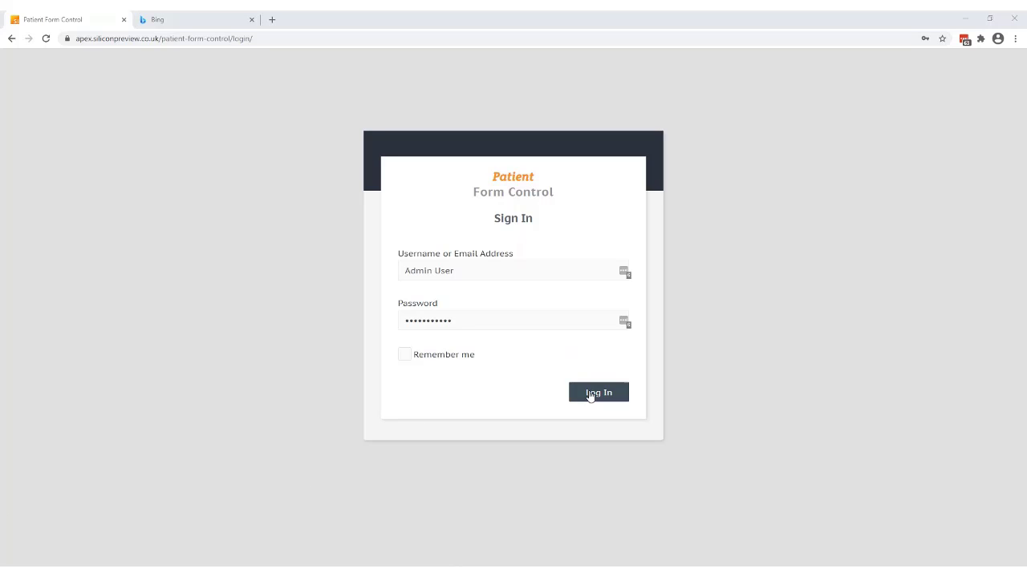
# - Log in to Patient Form Control with the prefilled username and password
pyautogui.click(592, 396)
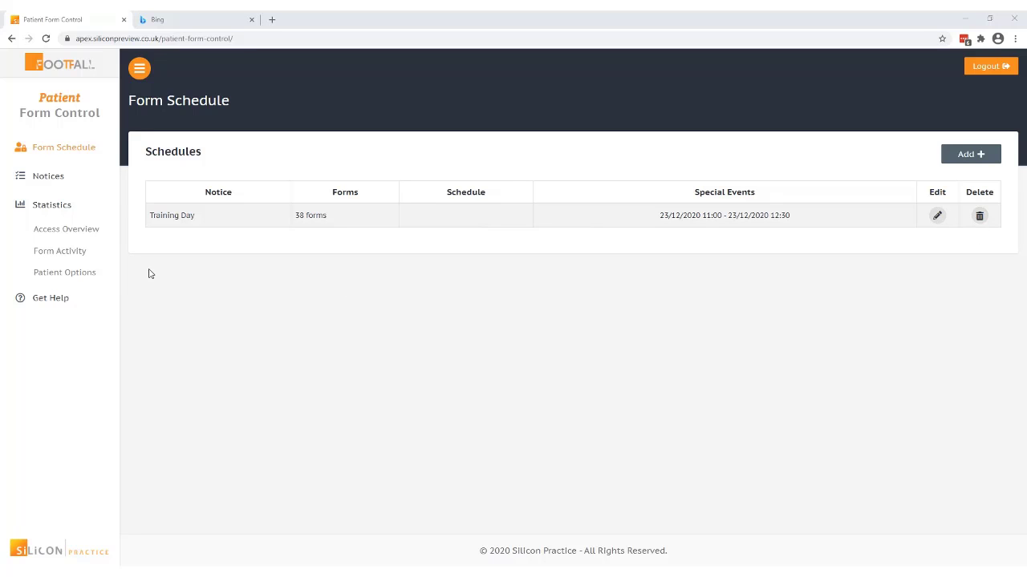
pyautogui.click(72, 183)
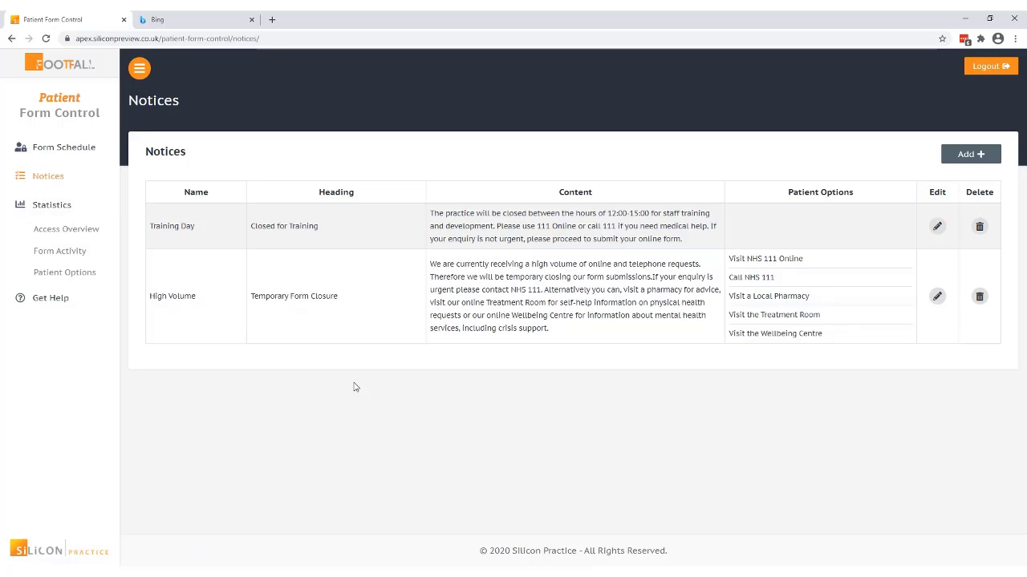
# - Add a notice named 'Closed' with heading 'The practice Is currently closed' and the out-of-hours message
pyautogui.click(972, 155)
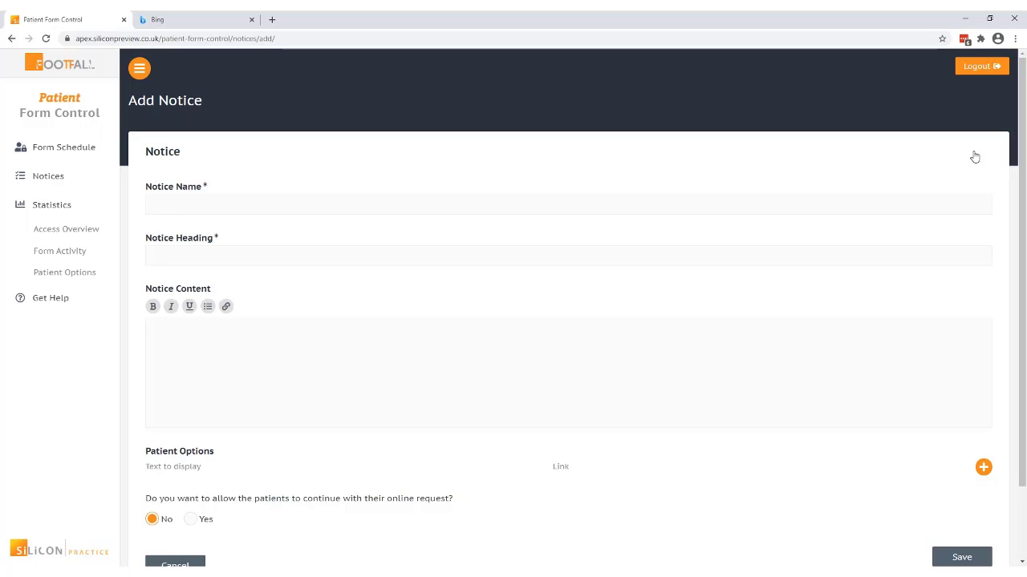
pyautogui.click(359, 206)
pyautogui.write('Closed')
pyautogui.write('The practi')
pyautogui.write('ce Is curre')
pyautogui.write('ntly clos')
pyautogui.write('ed')
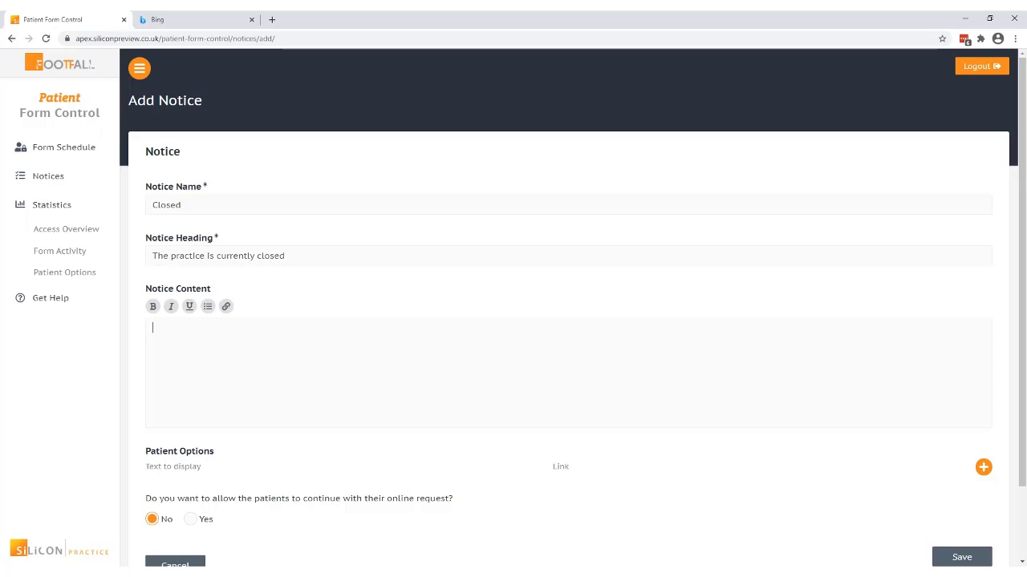
pyautogui.hotkey('ctrl', 'v')
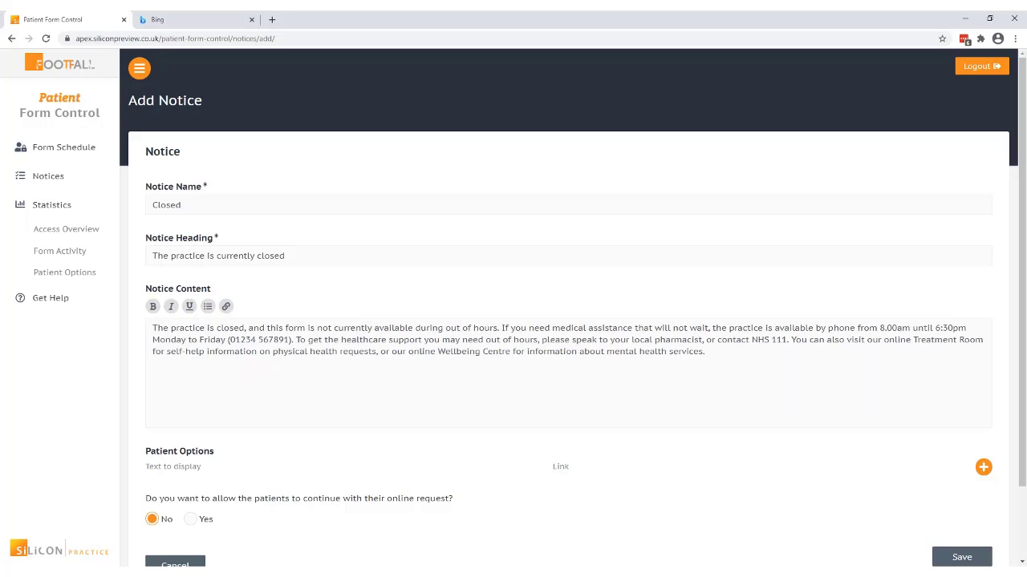
# - Turn the phone number in the message into a telephone link
pyautogui.moveTo(289, 339); pyautogui.dragTo(230, 339)
pyautogui.hotkey('ctrl', 'c')
pyautogui.click(225, 305)
pyautogui.click(422, 229)
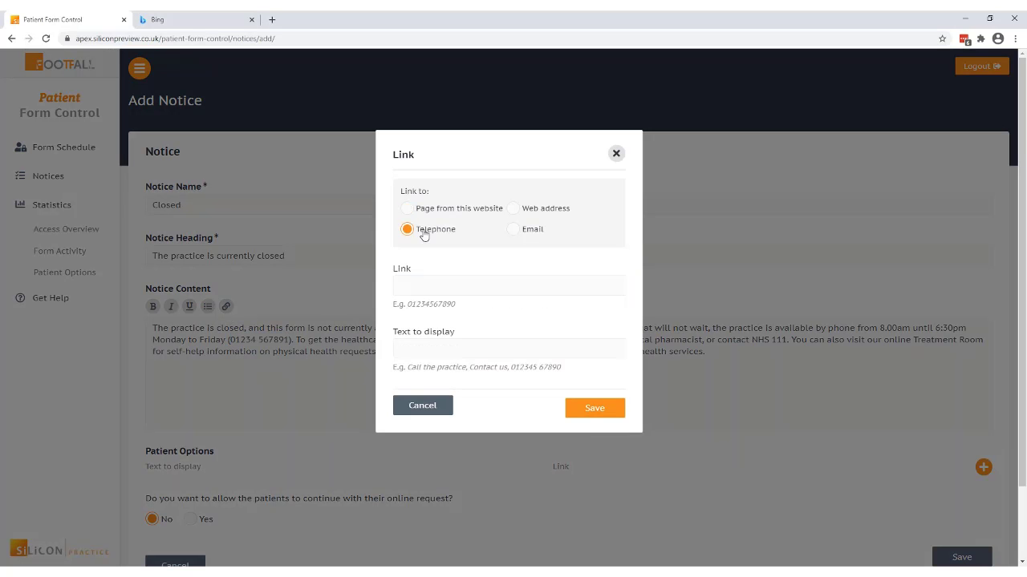
pyautogui.click(425, 285)
pyautogui.hotkey('ctrl', 'v')
pyautogui.click(422, 346)
pyautogui.hotkey('ctrl', 'v')
pyautogui.click(583, 404)
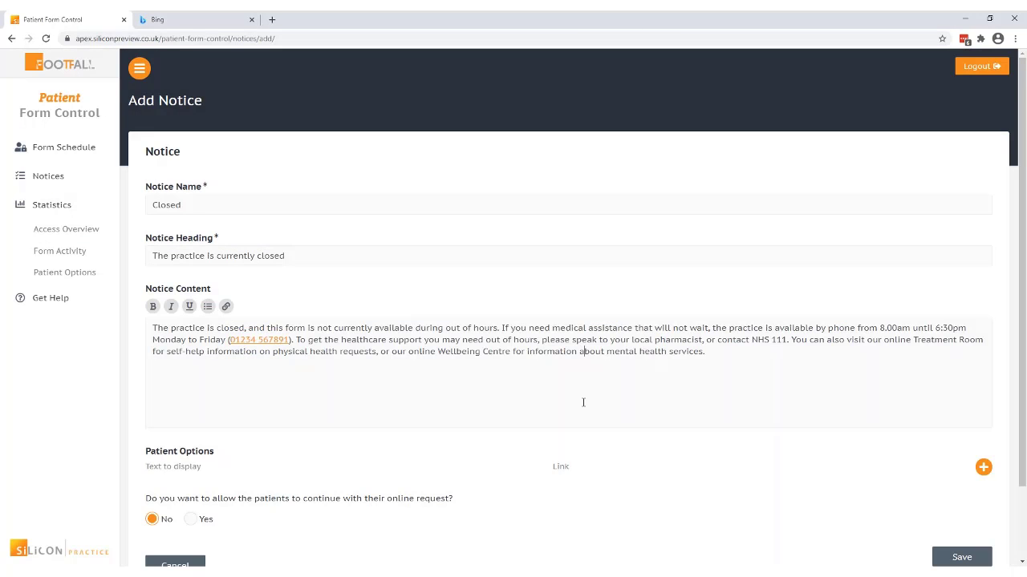
# - Add a patient option linking to the Treatment Room page
pyautogui.click(738, 371)
pyautogui.scroll(-2, 283, 462)
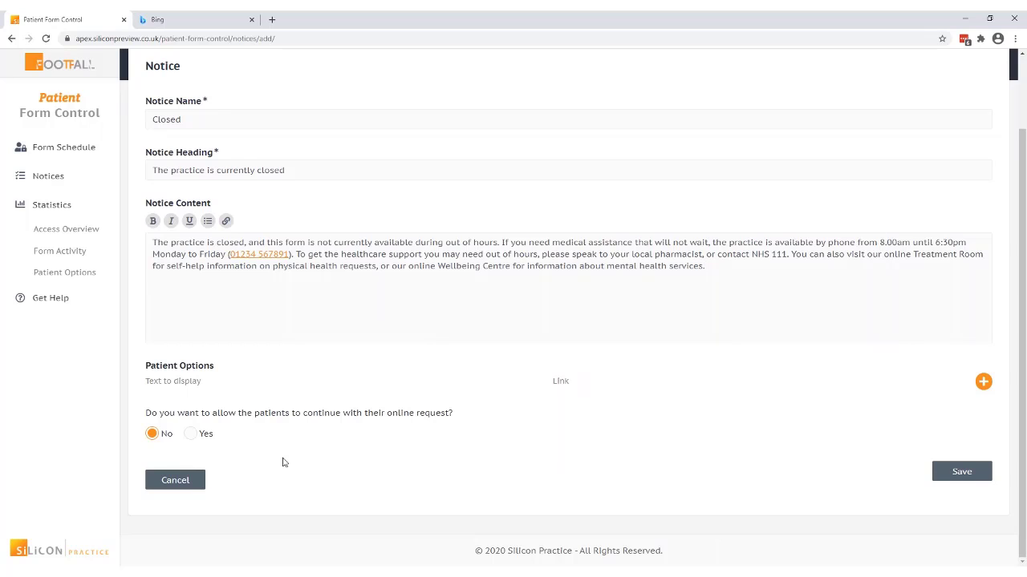
pyautogui.click(984, 383)
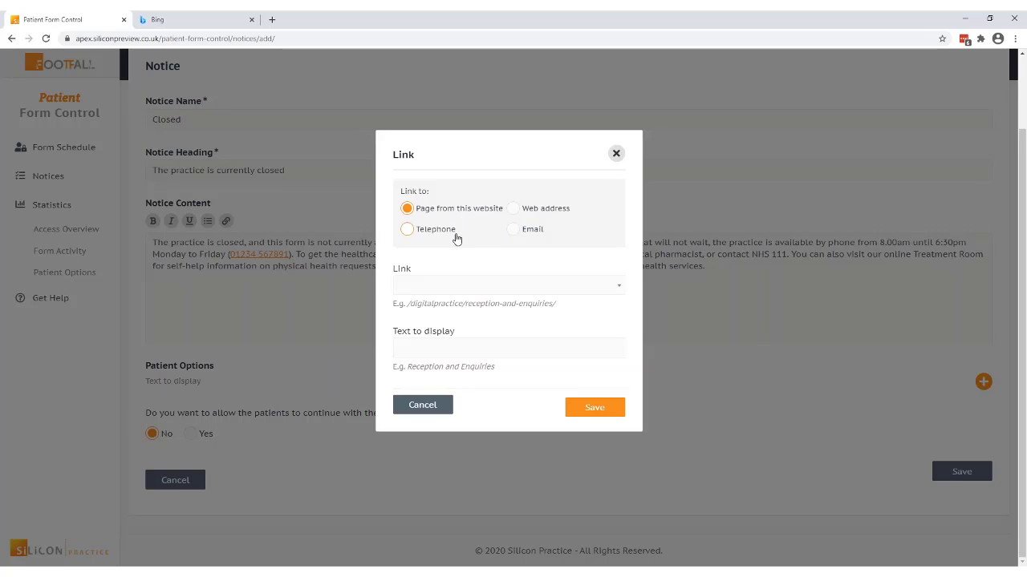
pyautogui.click(449, 287)
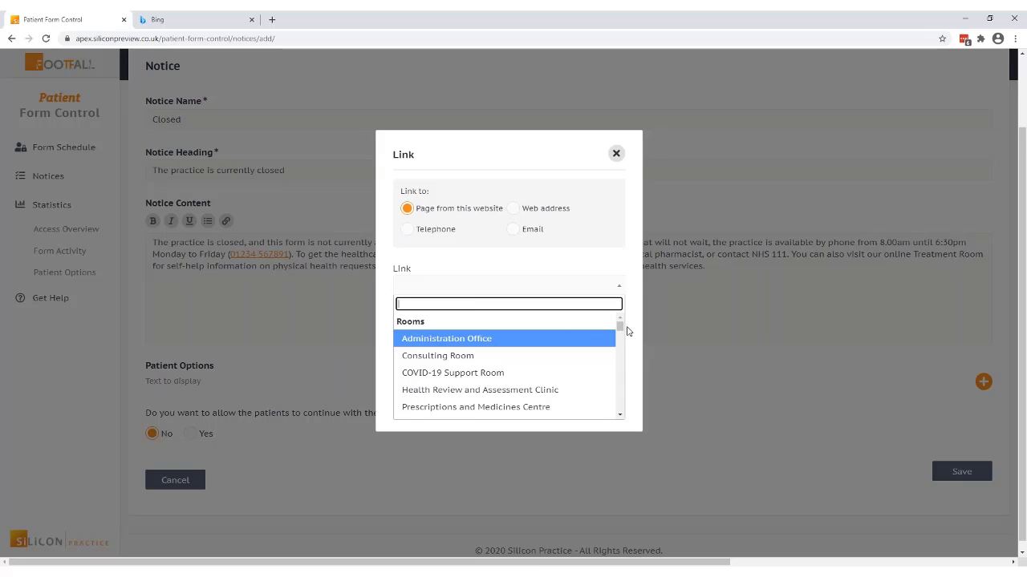
pyautogui.moveTo(617, 324); pyautogui.dragTo(623, 346)
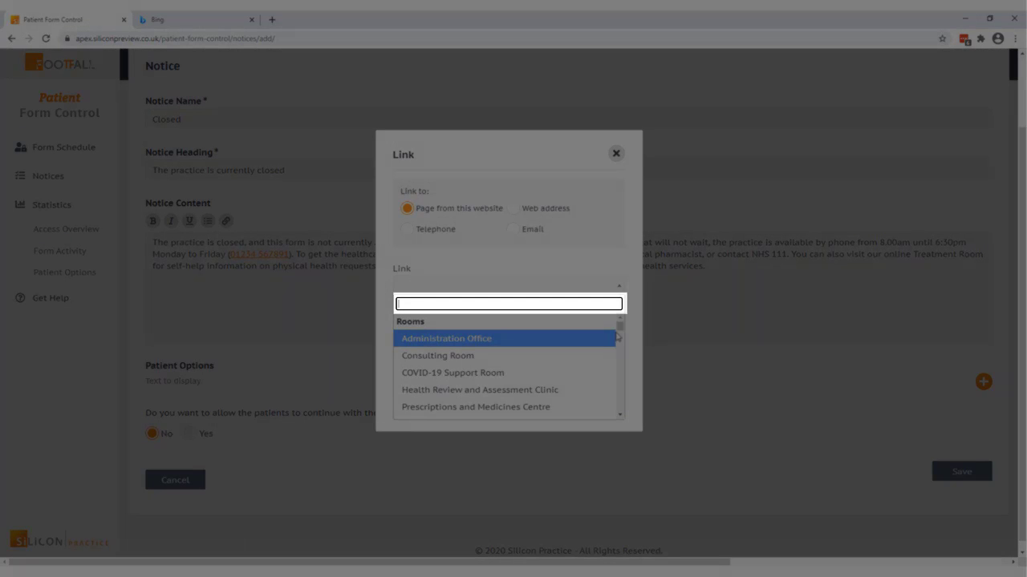
pyautogui.click(620, 416)
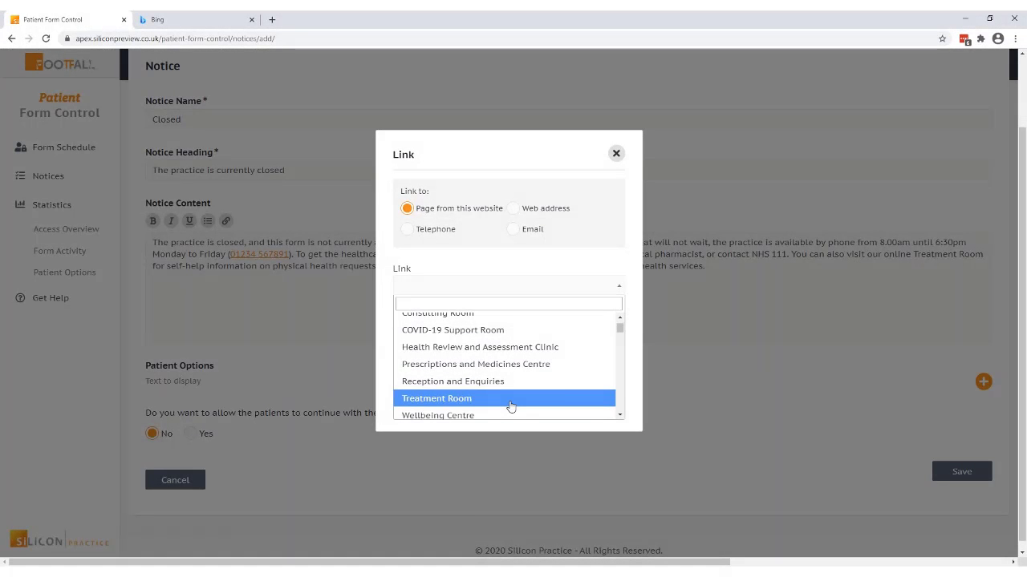
pyautogui.click(508, 408)
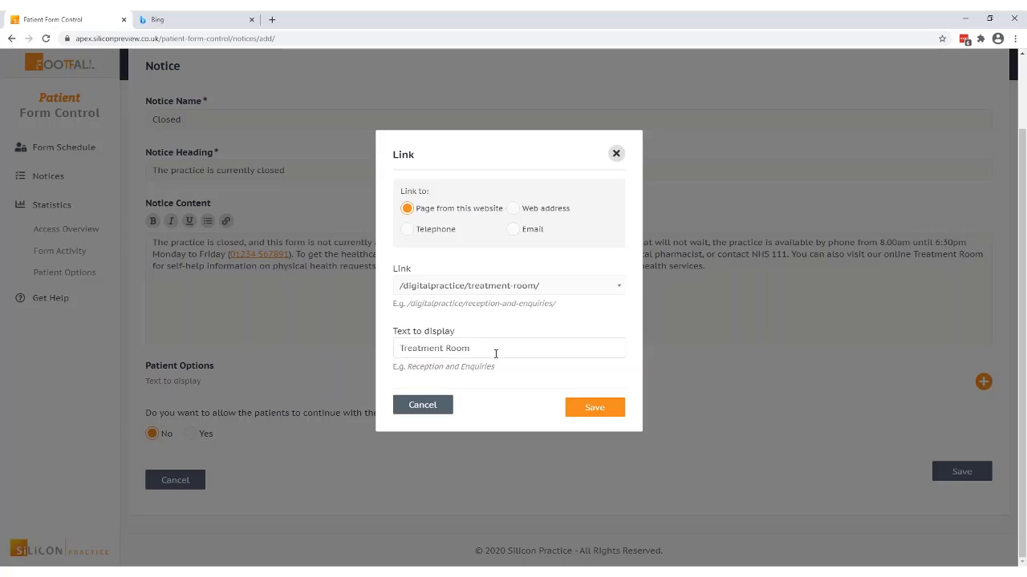
# - Tidy the option's display text, removing the stray leading space
pyautogui.click(401, 348)
pyautogui.press('BackSpace')
pyautogui.write('Visit the')
pyautogui.moveTo(436, 348); pyautogui.dragTo(384, 347)
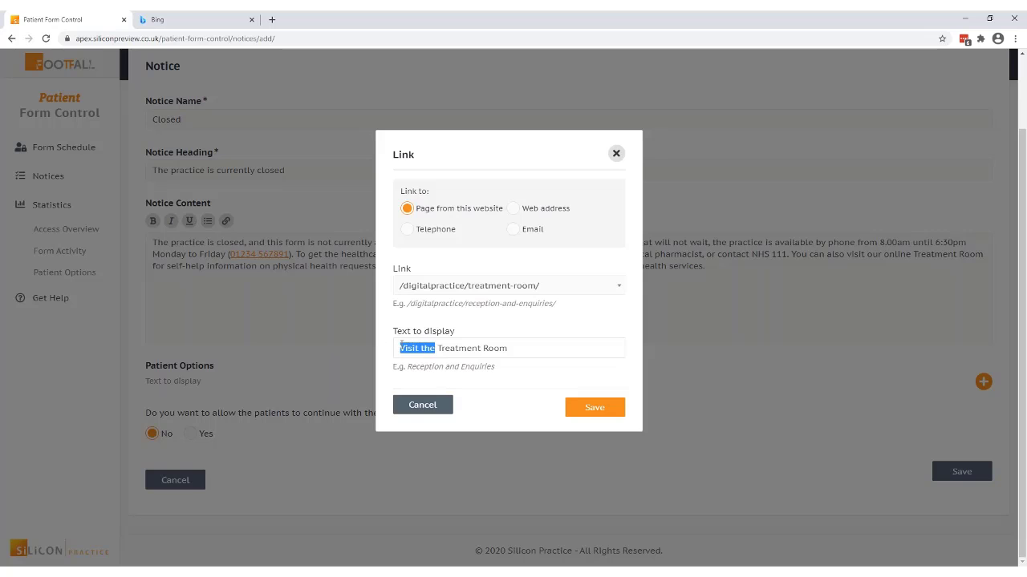
pyautogui.press('BackSpace')
# - Save the Treatment Room option and add a saved Wellbeing Centre option
pyautogui.click(592, 409)
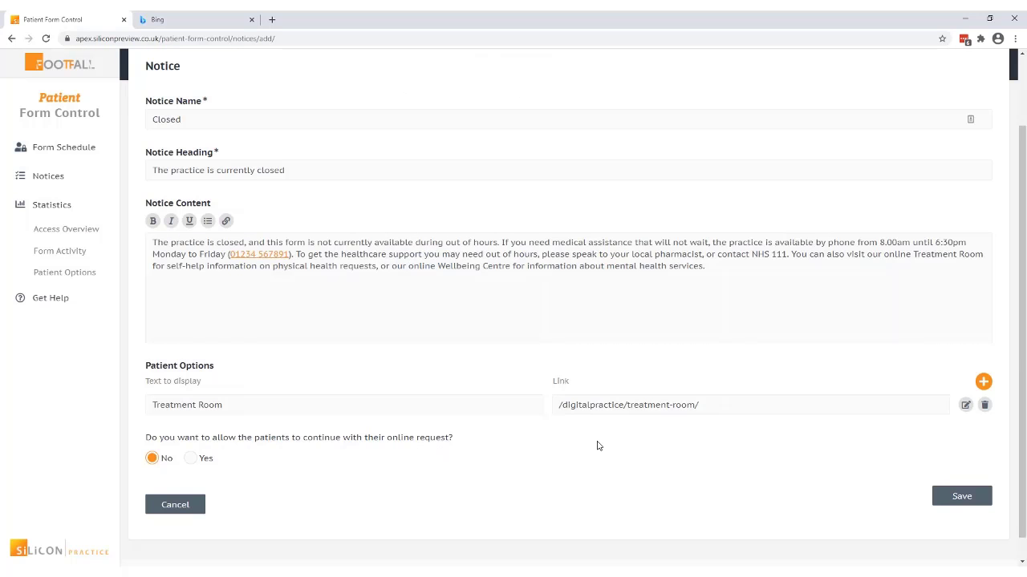
pyautogui.click(983, 382)
pyautogui.click(465, 293)
pyautogui.click(565, 359)
pyautogui.click(592, 409)
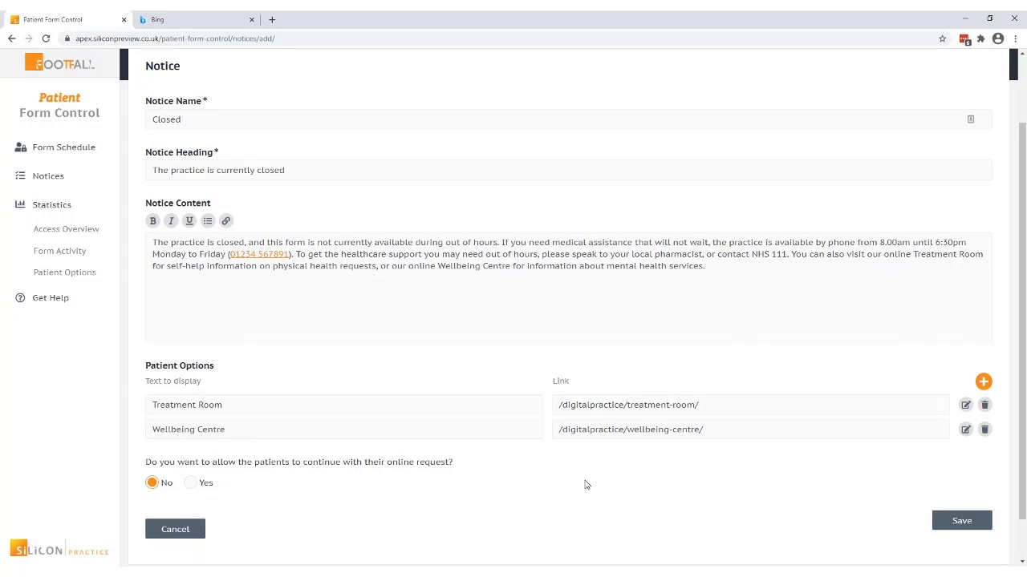
# - Start a third patient option linking to an outside web address
pyautogui.click(984, 382)
pyautogui.click(984, 382)
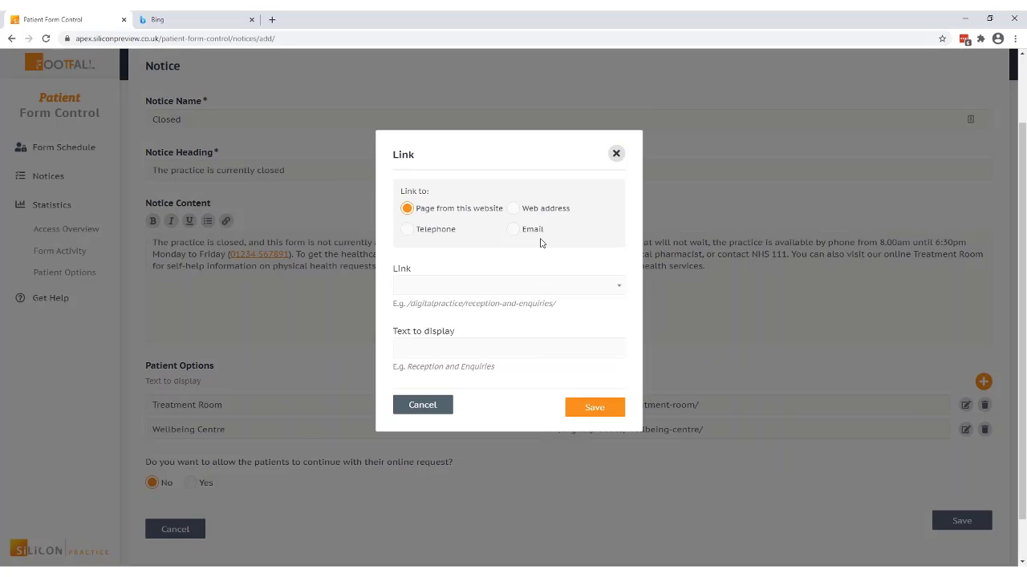
pyautogui.click(535, 212)
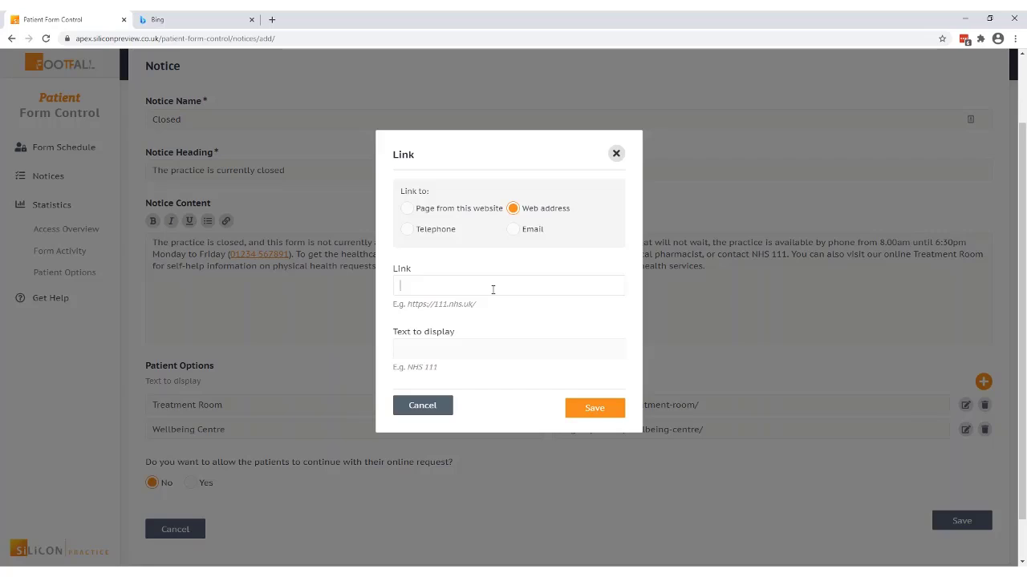
# - Search Bing for NHS111, open NHS 111 online, and copy its web address
pyautogui.click(211, 21)
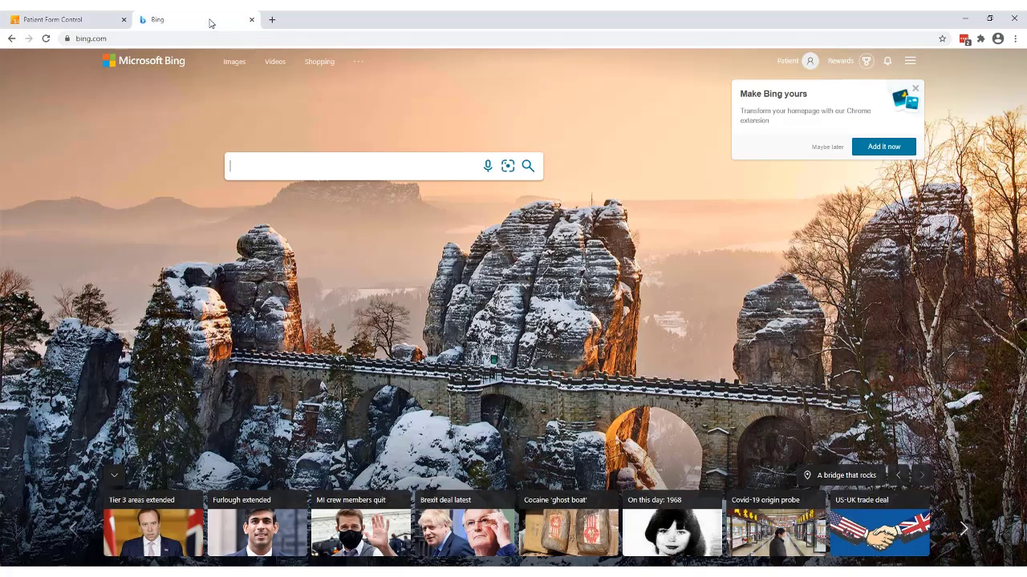
pyautogui.click(259, 164)
pyautogui.write('NHS111')
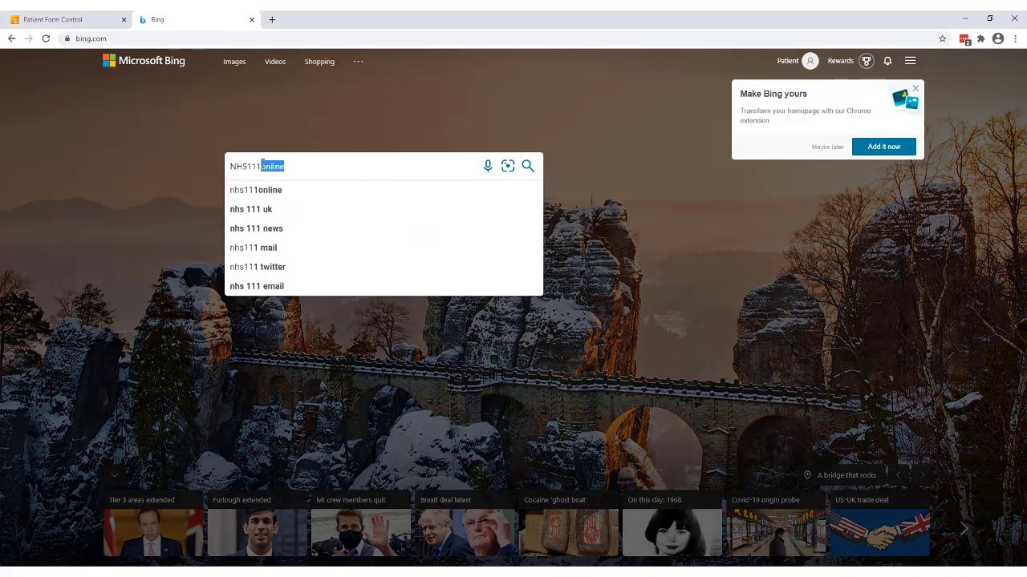
pyautogui.press('Return')
pyautogui.click(154, 138)
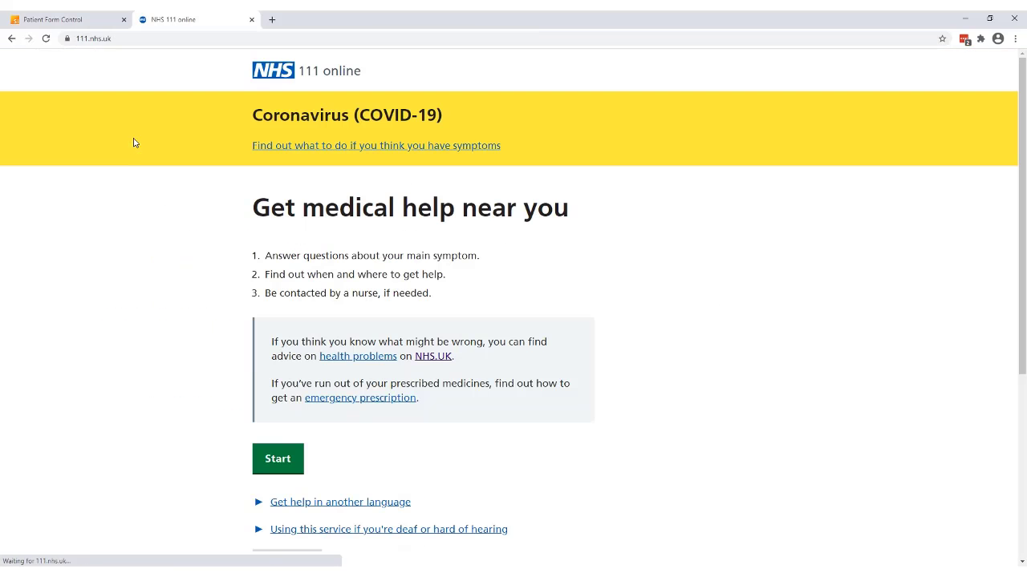
pyautogui.click(122, 39)
pyautogui.rightClick(123, 38)
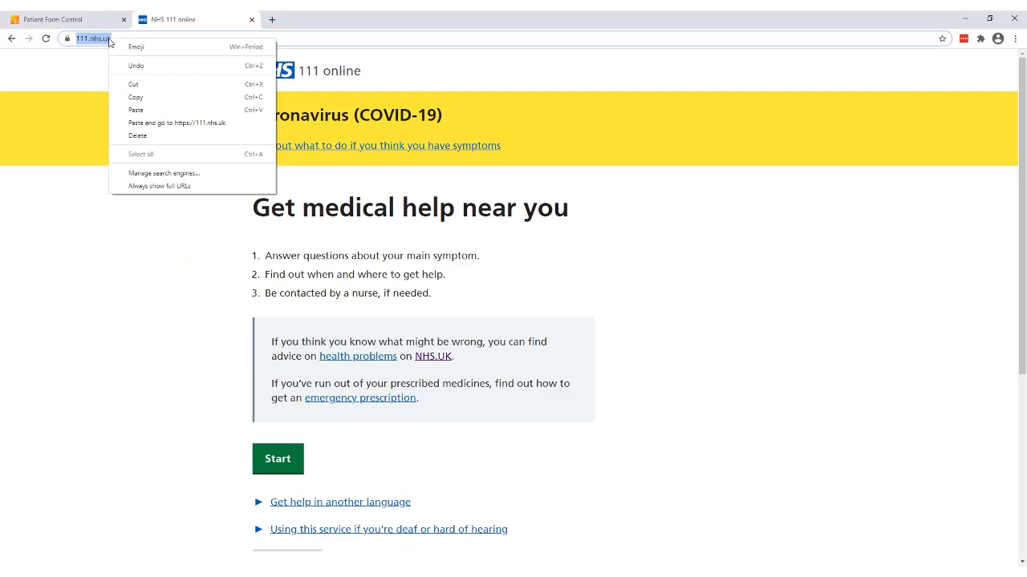
pyautogui.click(143, 98)
# - Save an 'I will visit NHS 111 online' option linking to the copied NHS 111 address
pyautogui.click(52, 19)
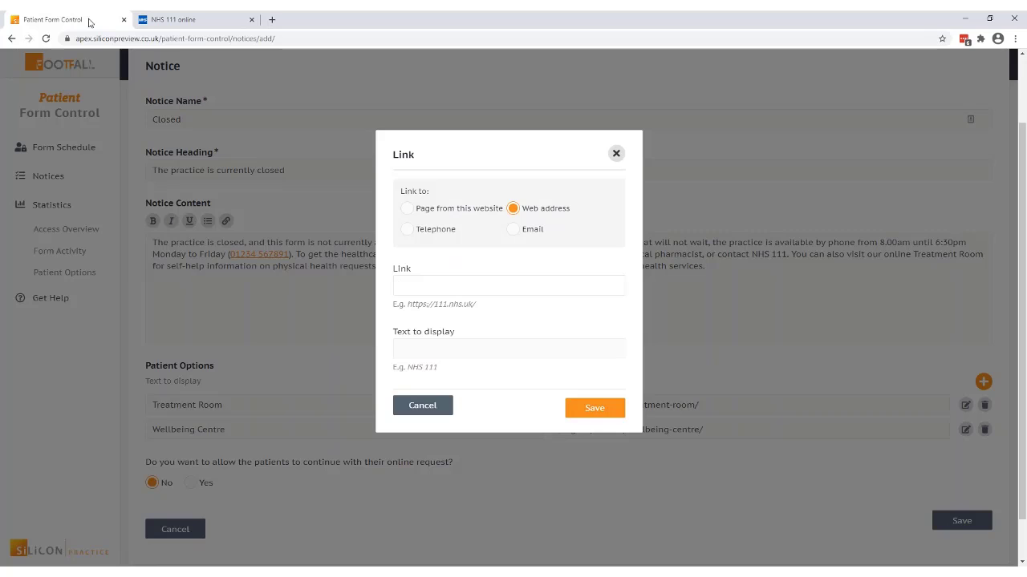
pyautogui.rightClick(415, 284)
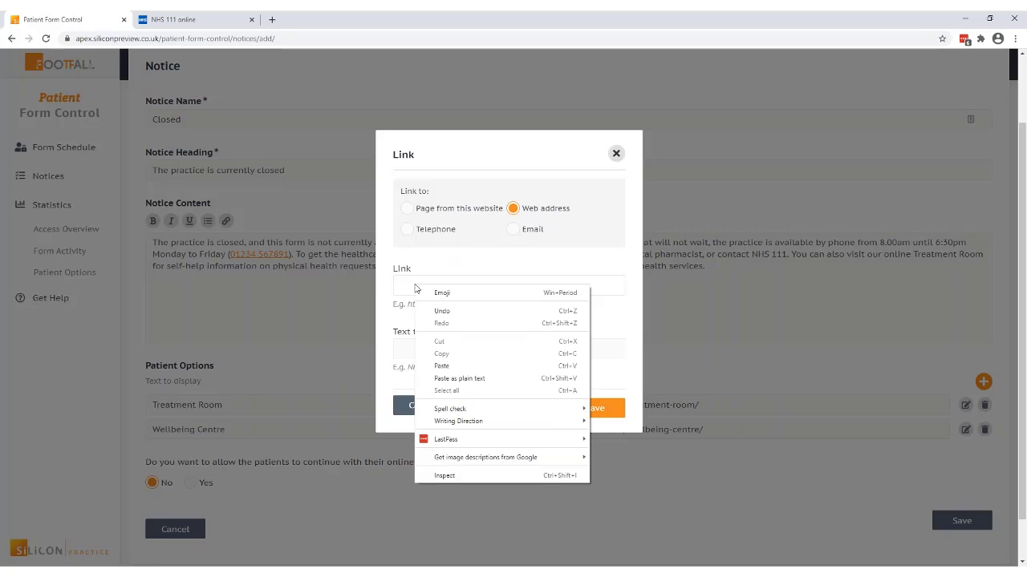
pyautogui.click(440, 362)
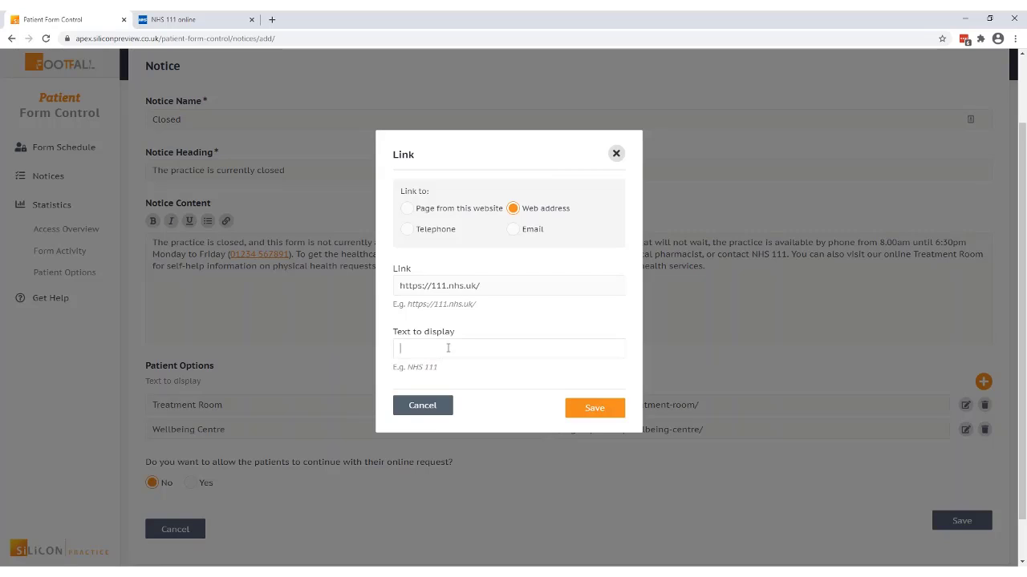
pyautogui.write('I will visit NHS 111 online')
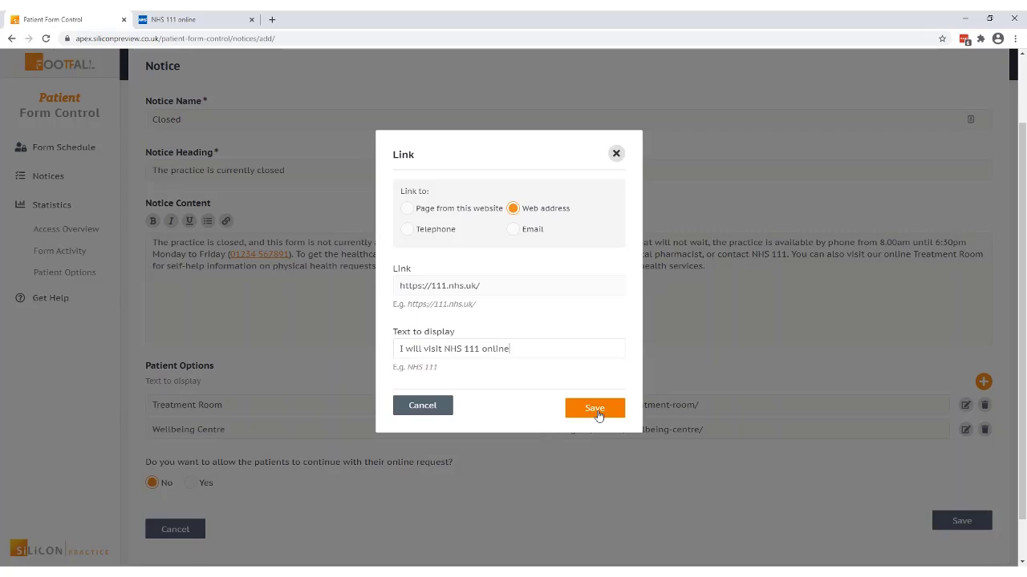
pyautogui.click(594, 409)
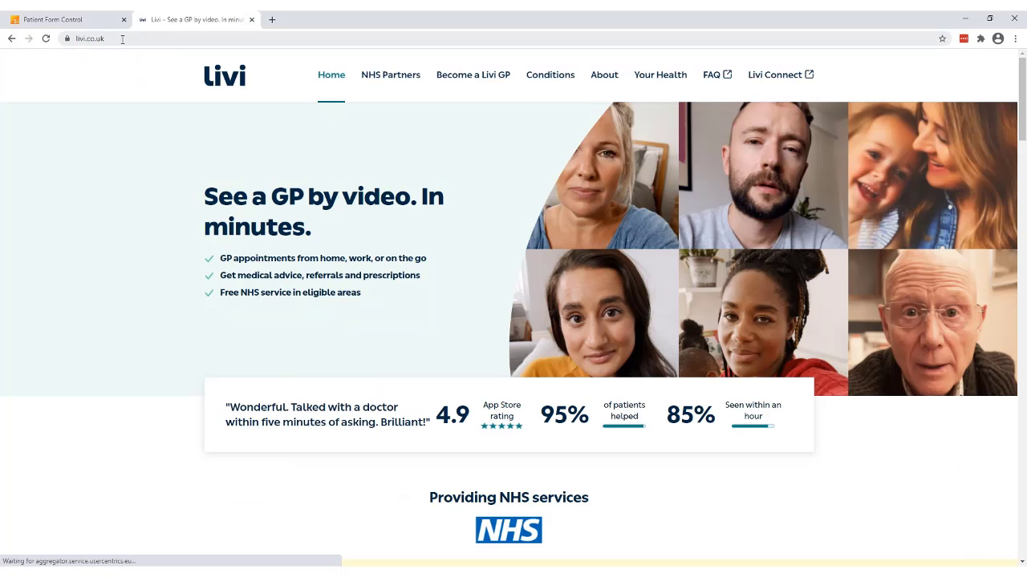
pyautogui.click(122, 38)
pyautogui.rightClick(122, 38)
pyautogui.click(145, 94)
pyautogui.click(65, 20)
pyautogui.click(537, 209)
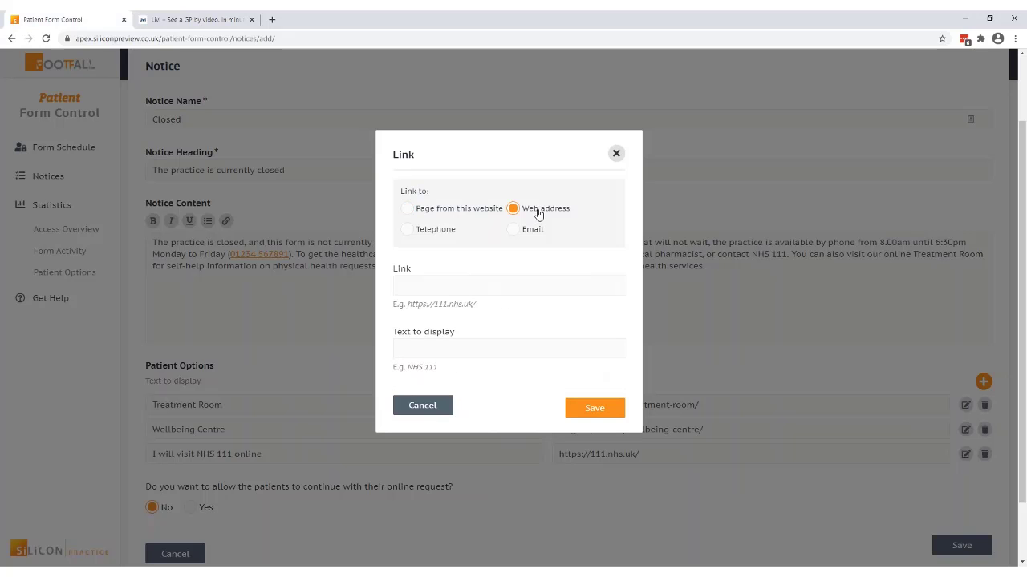
pyautogui.click(469, 286)
pyautogui.hotkey('ctrl', 'v')
pyautogui.click(462, 354)
pyautogui.write('I will call Li')
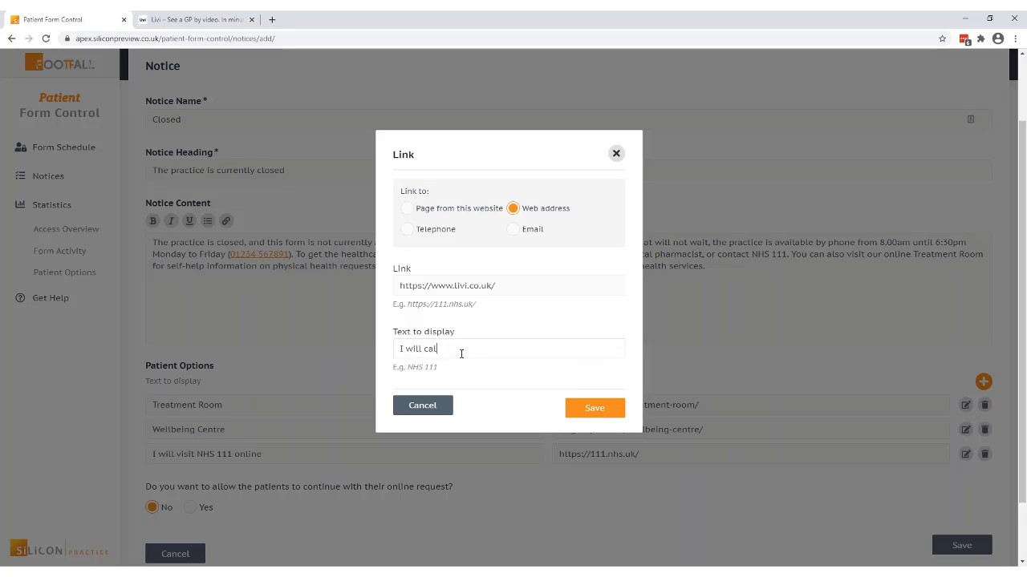
pyautogui.write('VI')
pyautogui.click(576, 411)
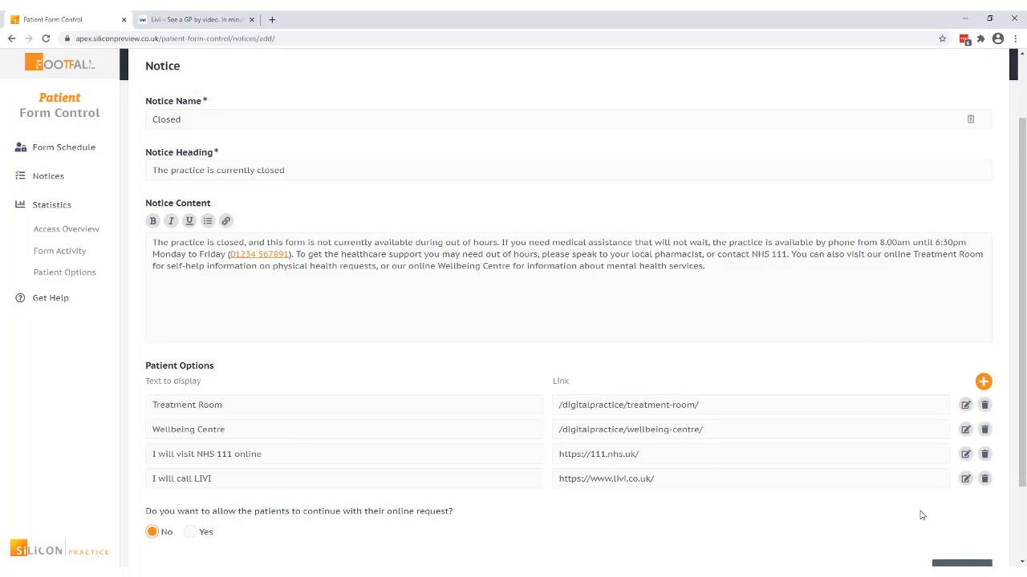
# - Set 'continue online request' back to No and save the Closed notice with four options
pyautogui.scroll(-2, 921, 515)
pyautogui.scroll(2, 922, 514)
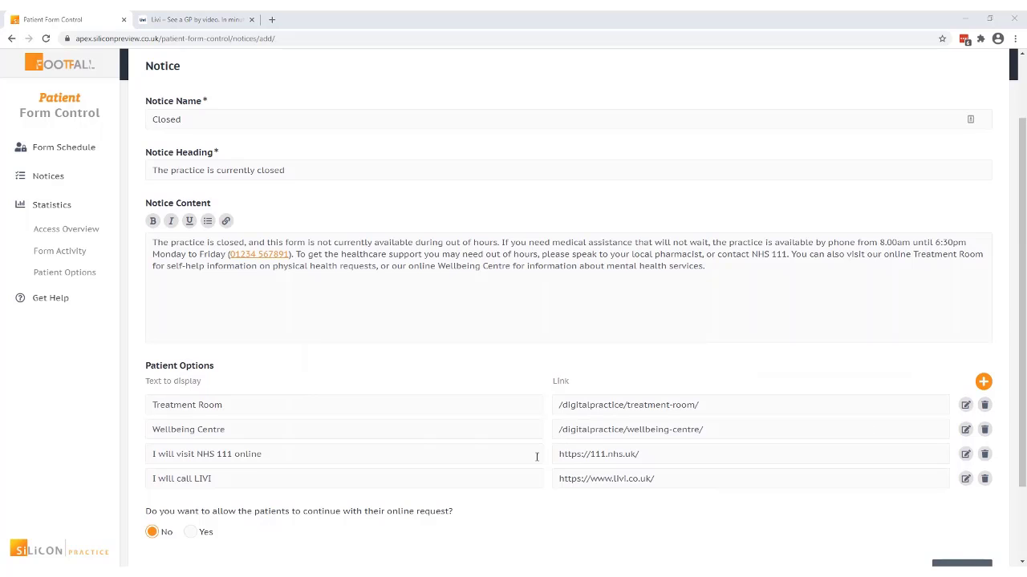
pyautogui.scroll(-3, 255, 454)
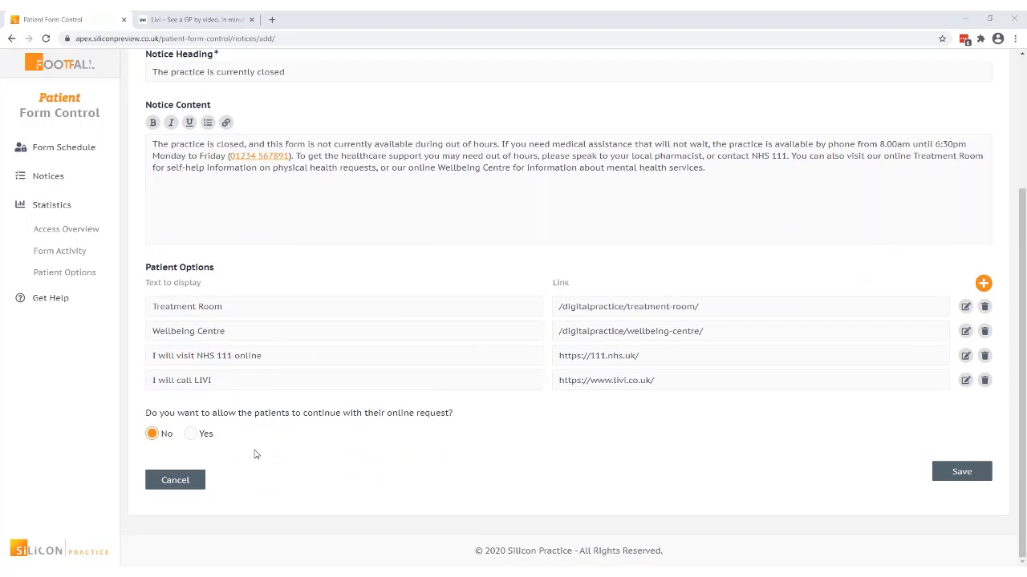
pyautogui.click(190, 434)
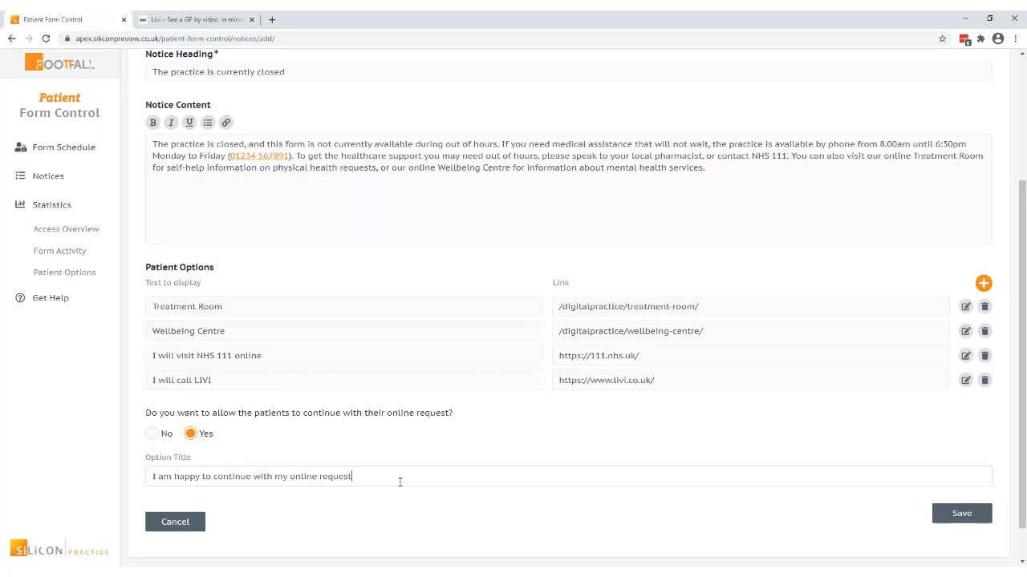
pyautogui.click(157, 441)
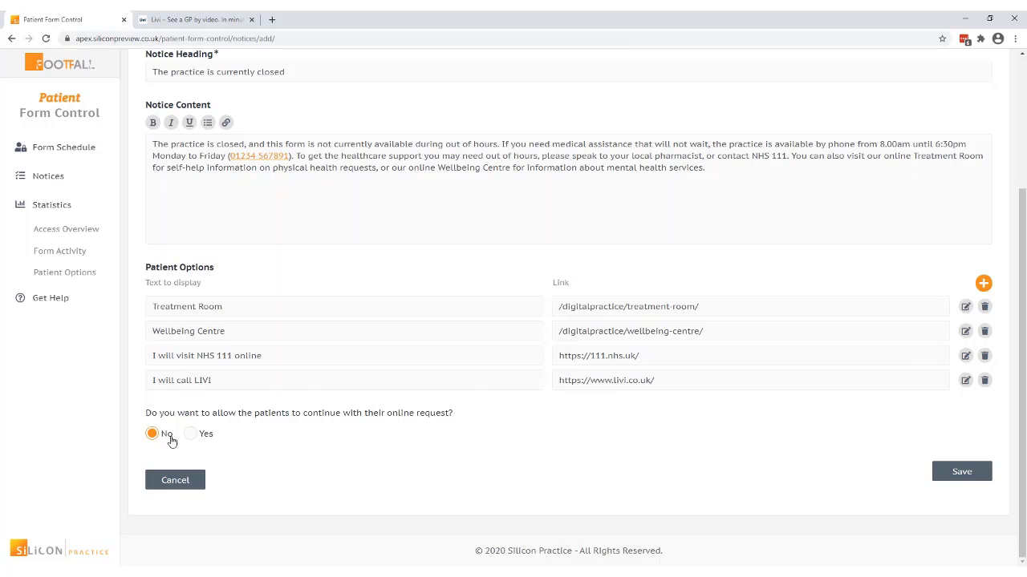
pyautogui.click(937, 475)
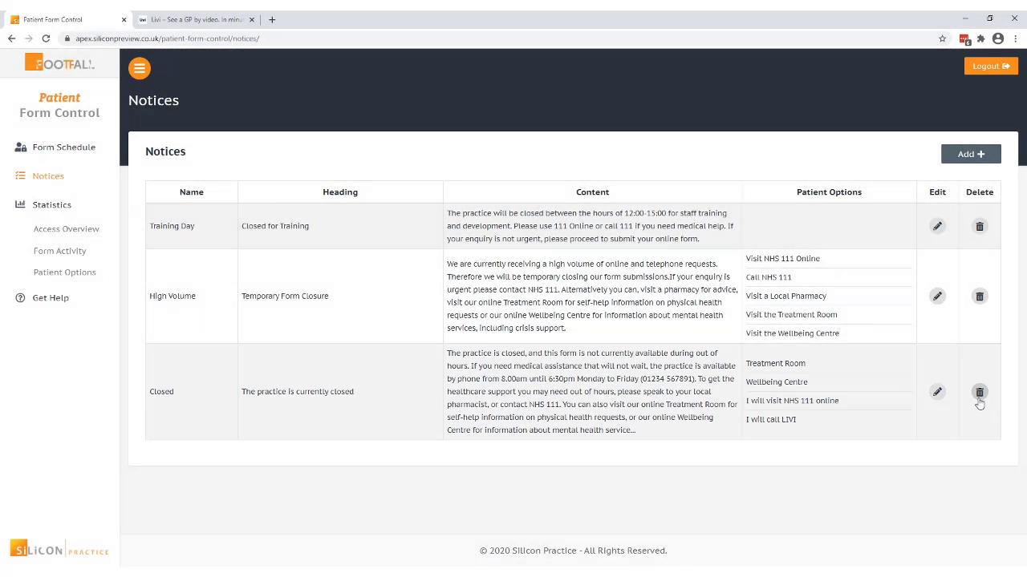
# - Open the Training Day form schedule for editing
pyautogui.click(90, 152)
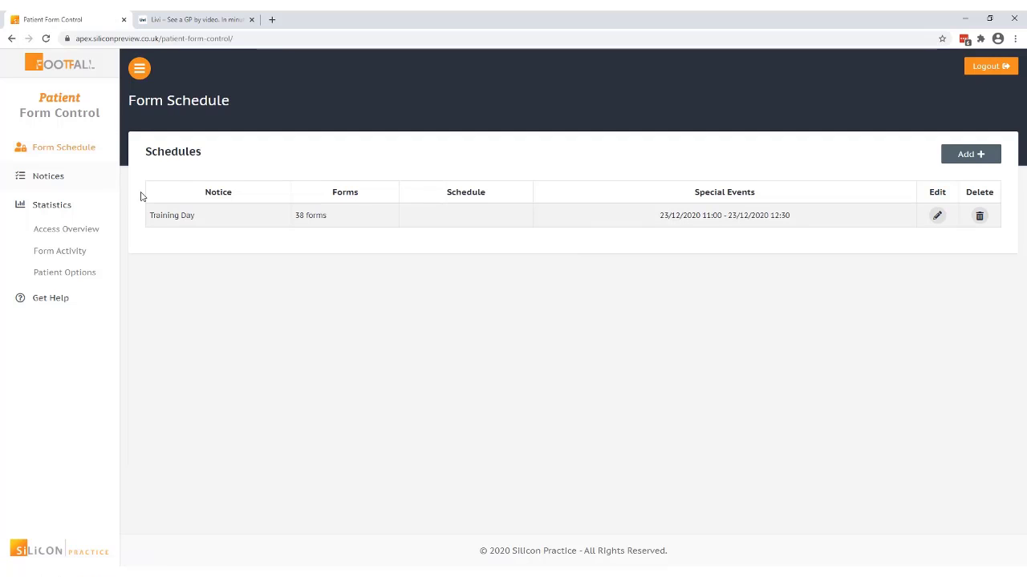
pyautogui.click(937, 216)
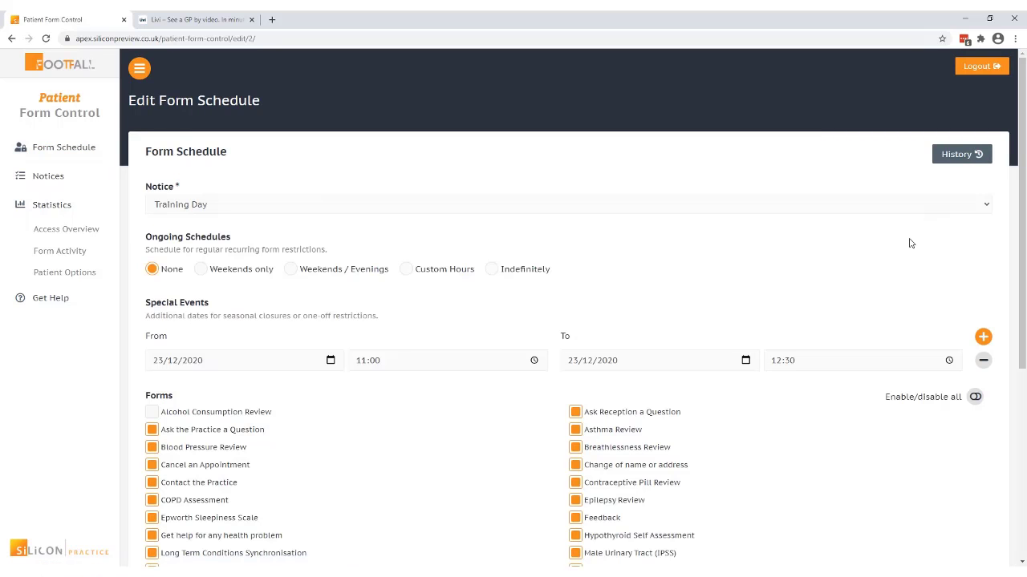
pyautogui.scroll(-1, 910, 243)
pyautogui.scroll(-2, 910, 243)
pyautogui.scroll(3, 910, 243)
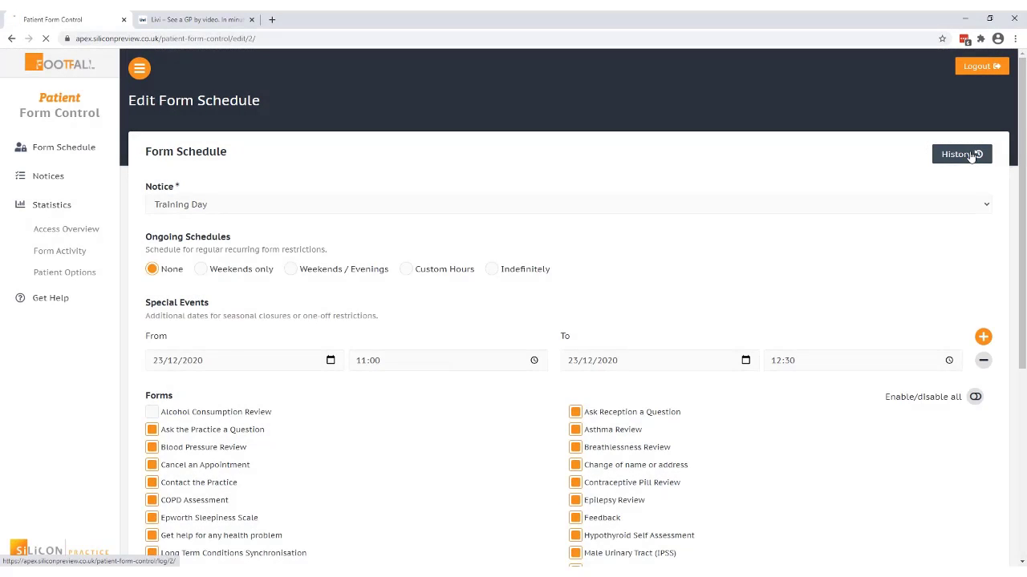
# - Review its history, expanding the deleted and inserted Special Events entries, then return to Form Schedule
pyautogui.click(969, 154)
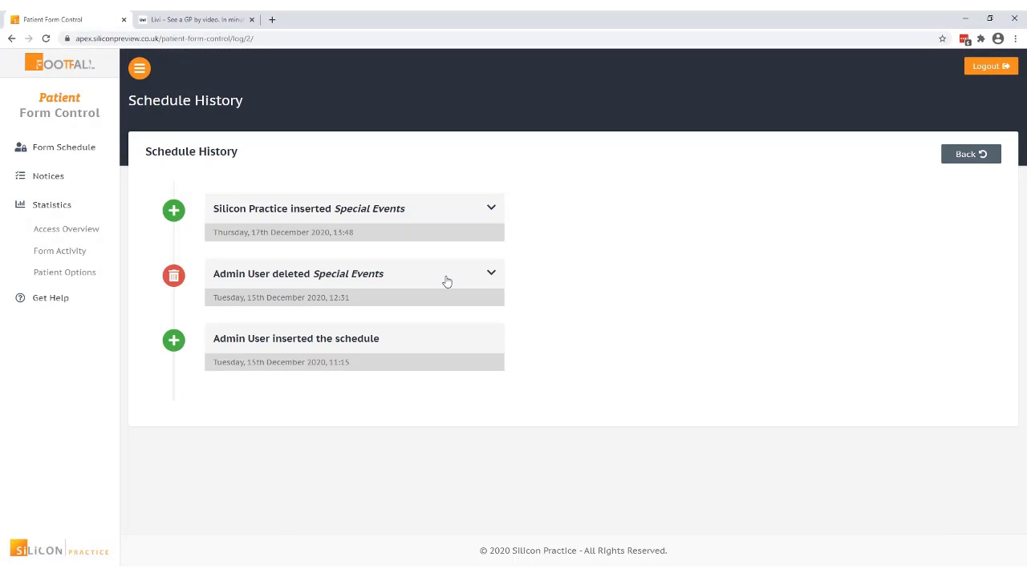
pyautogui.click(491, 273)
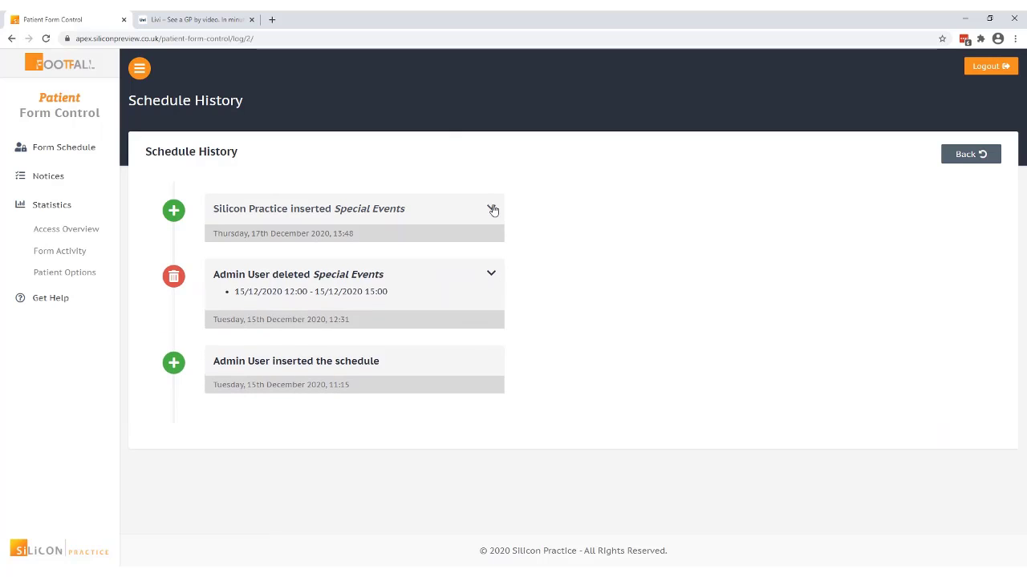
pyautogui.click(491, 209)
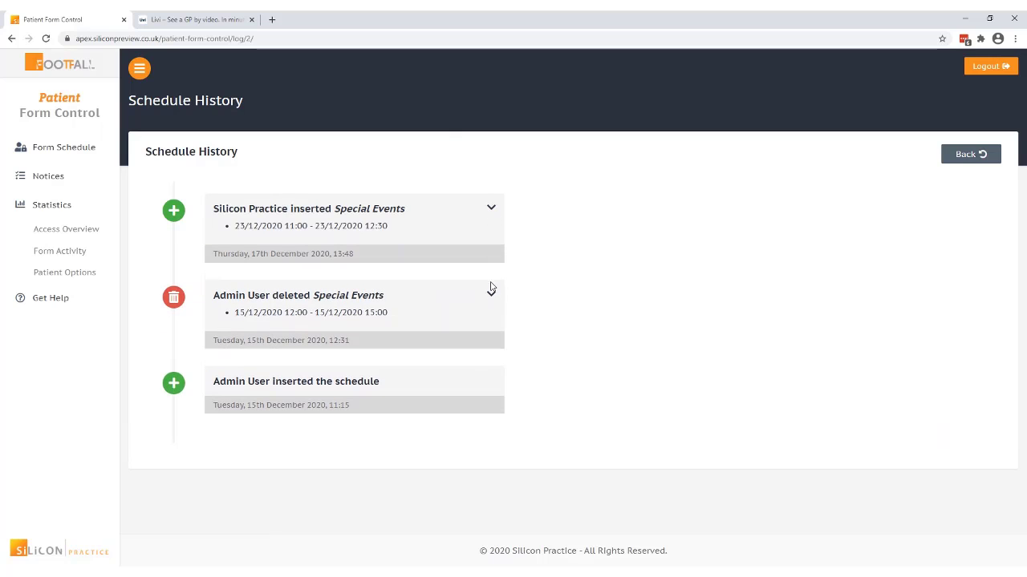
pyautogui.click(972, 155)
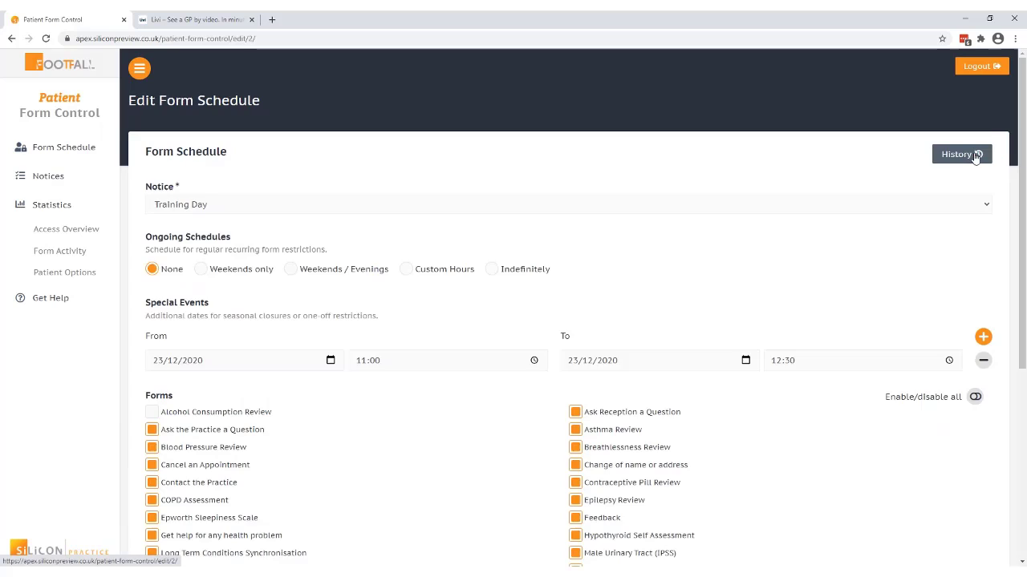
pyautogui.click(60, 152)
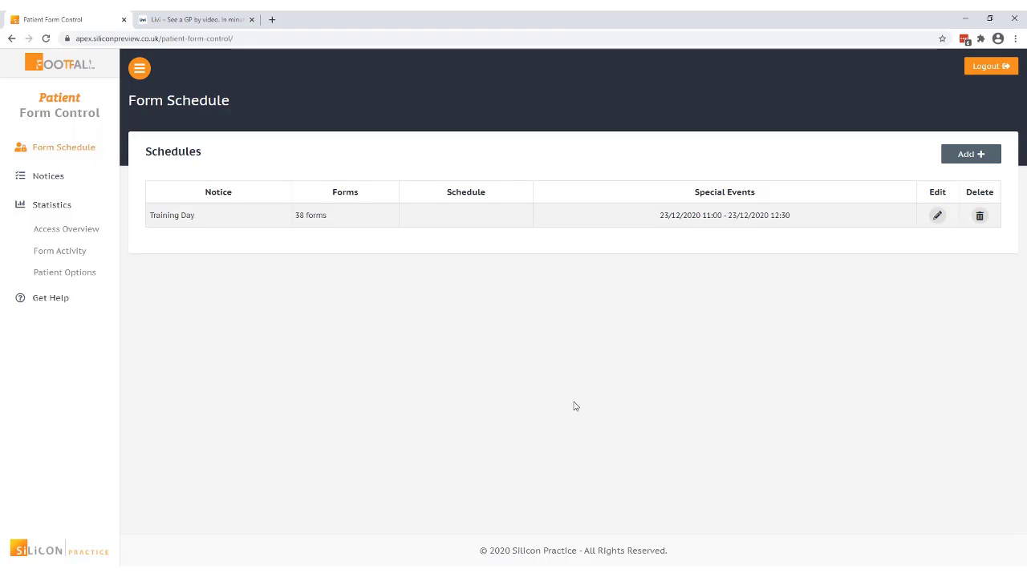
# - Add a new form schedule with the Closed notice selected
pyautogui.click(977, 158)
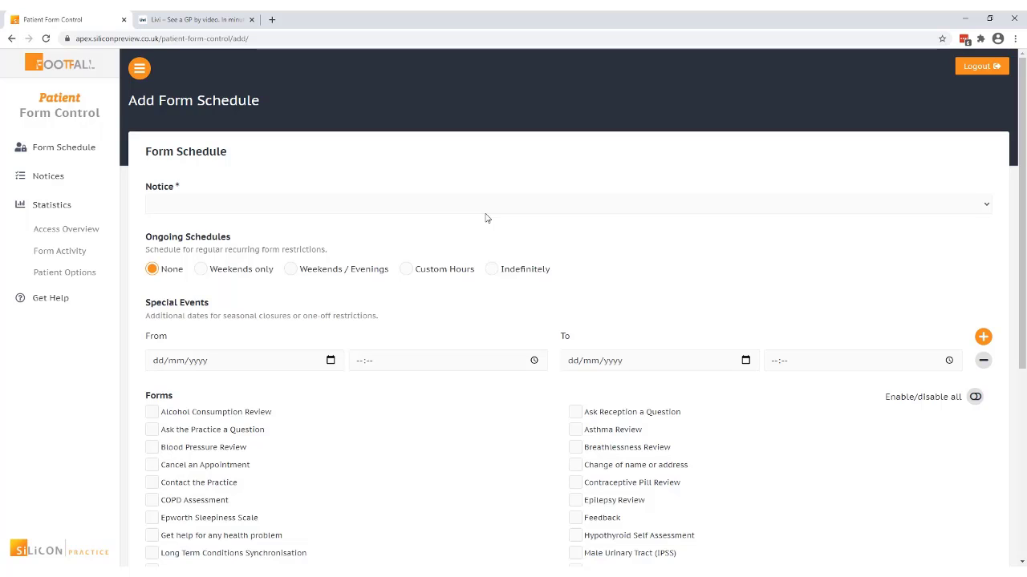
pyautogui.click(486, 207)
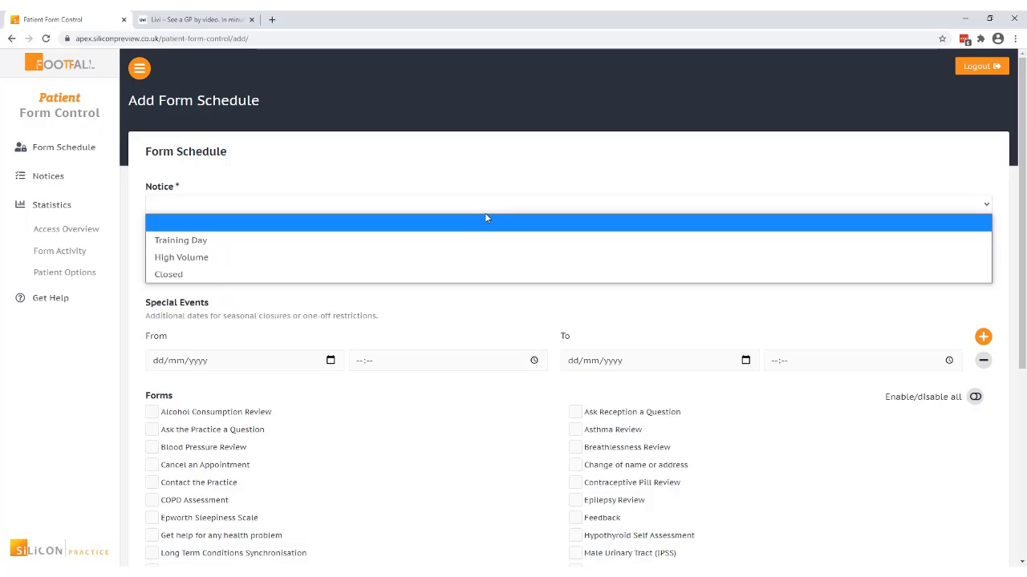
pyautogui.click(468, 274)
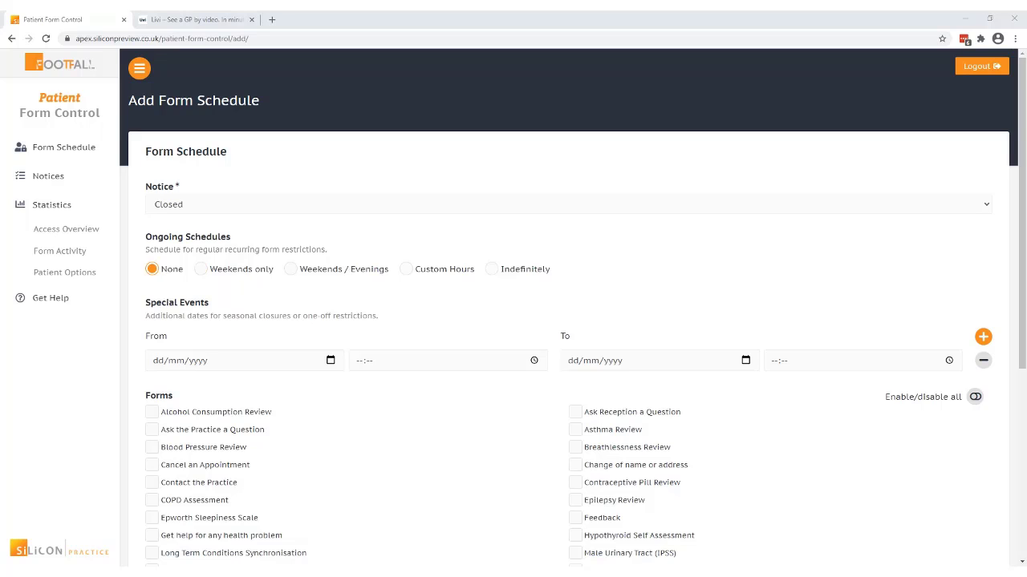
# - Try the Weekends only and Weekends / Evenings restrictions, entering 3 minutes before closing
pyautogui.click(202, 270)
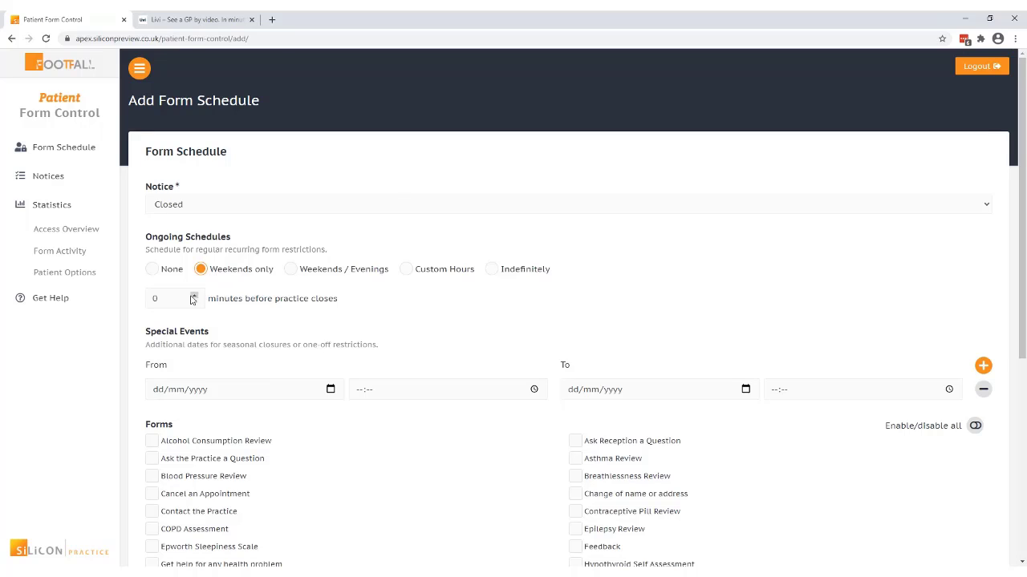
pyautogui.click(152, 300)
pyautogui.write('3')
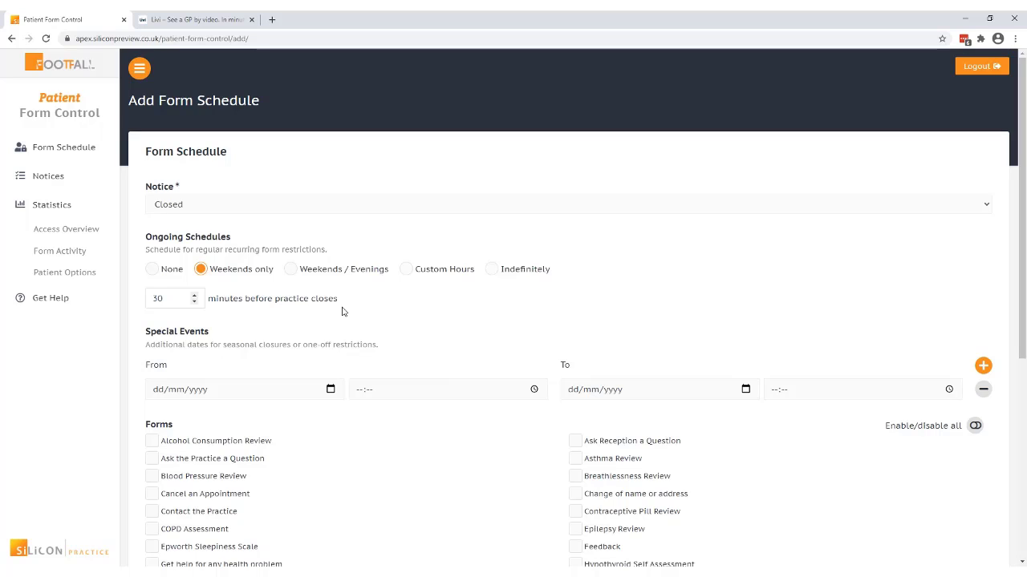
pyautogui.click(312, 277)
# - Explore the Custom Hours day and time pickers, then switch the restriction to Indefinitely
pyautogui.click(406, 268)
pyautogui.click(332, 324)
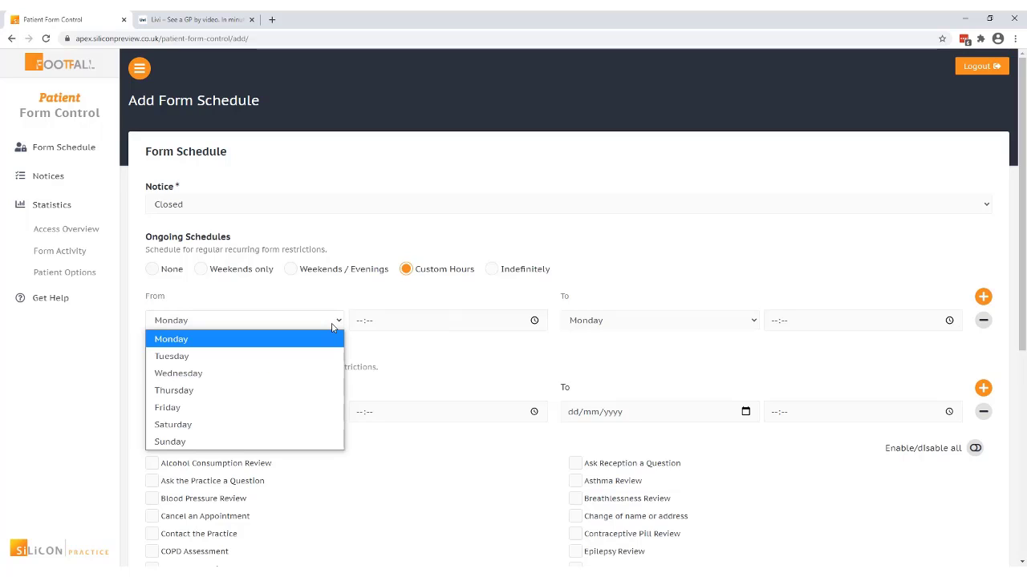
pyautogui.click(332, 326)
pyautogui.click(534, 321)
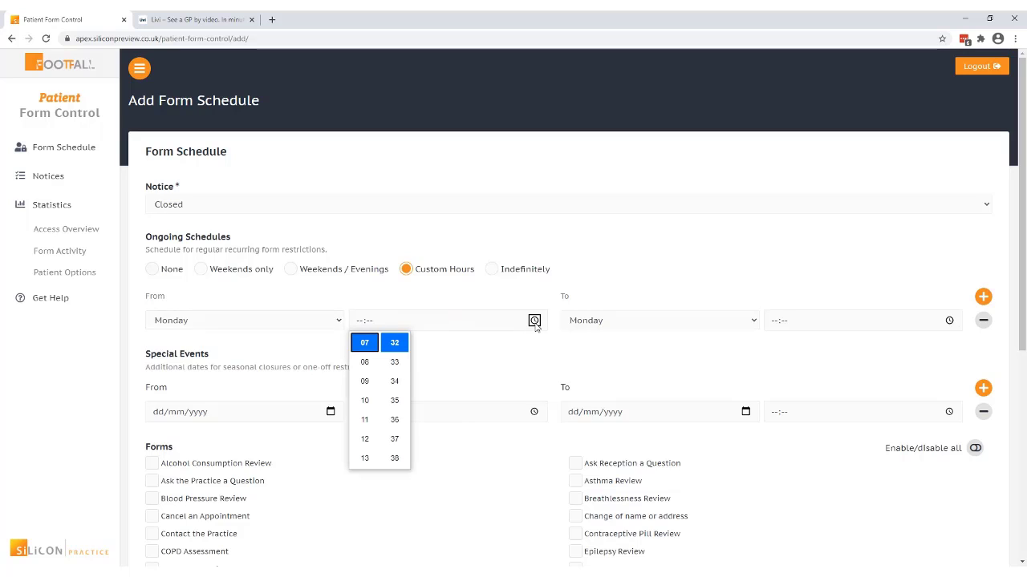
pyautogui.click(622, 321)
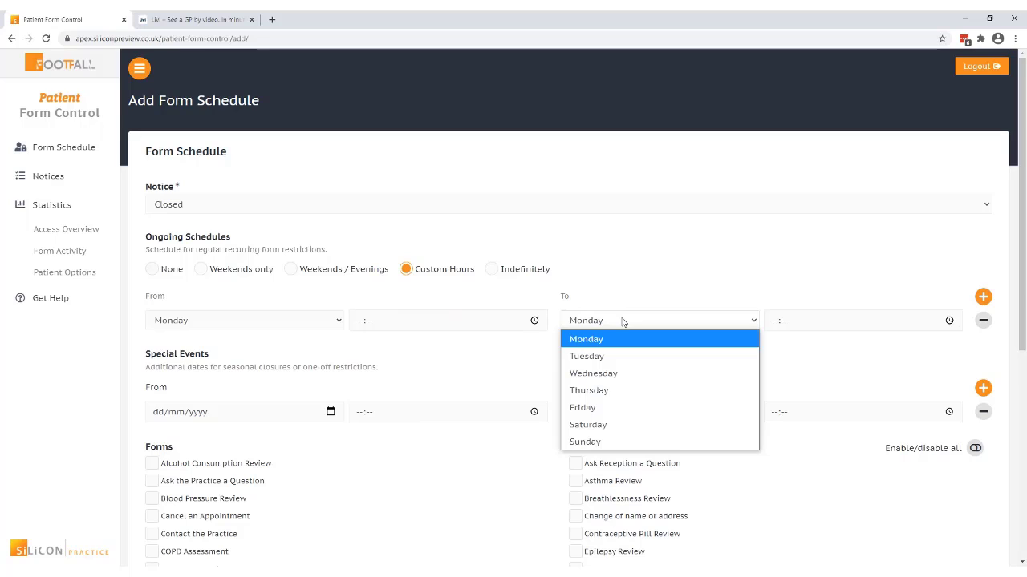
pyautogui.click(949, 320)
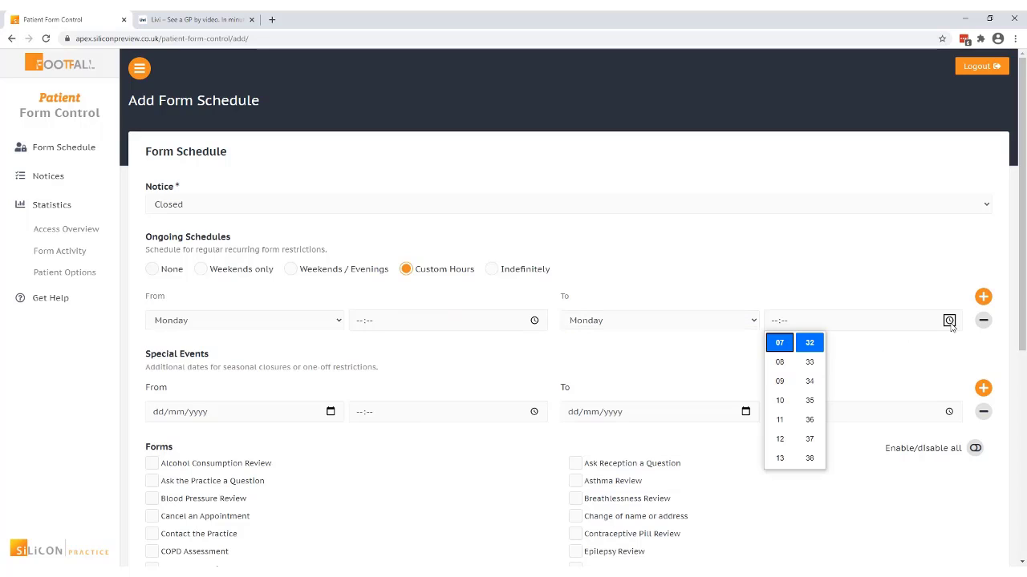
pyautogui.doubleClick(982, 297)
pyautogui.click(523, 270)
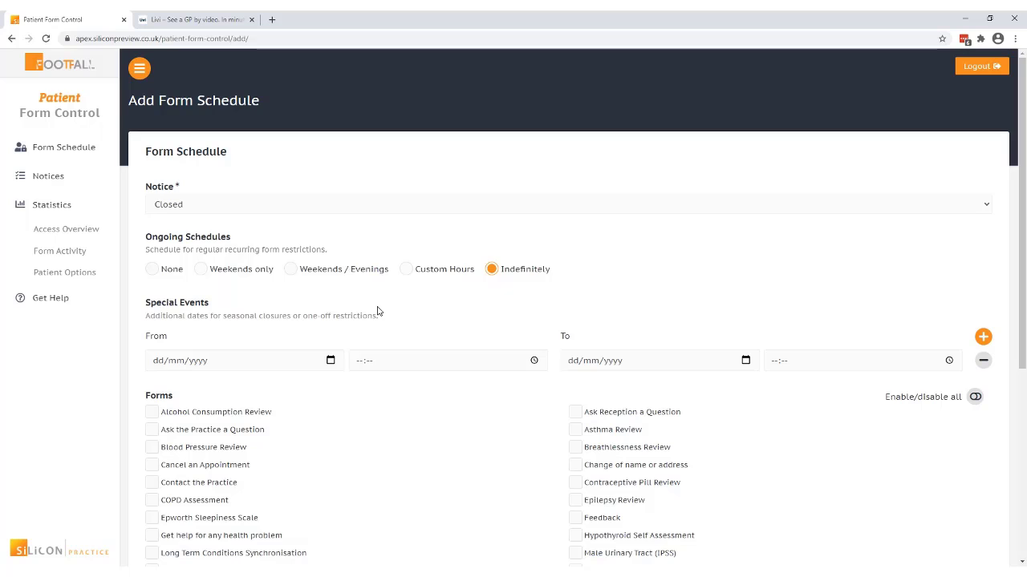
# - Restrict forms on Weekends / Evenings from 30 minutes before closing
pyautogui.click(347, 272)
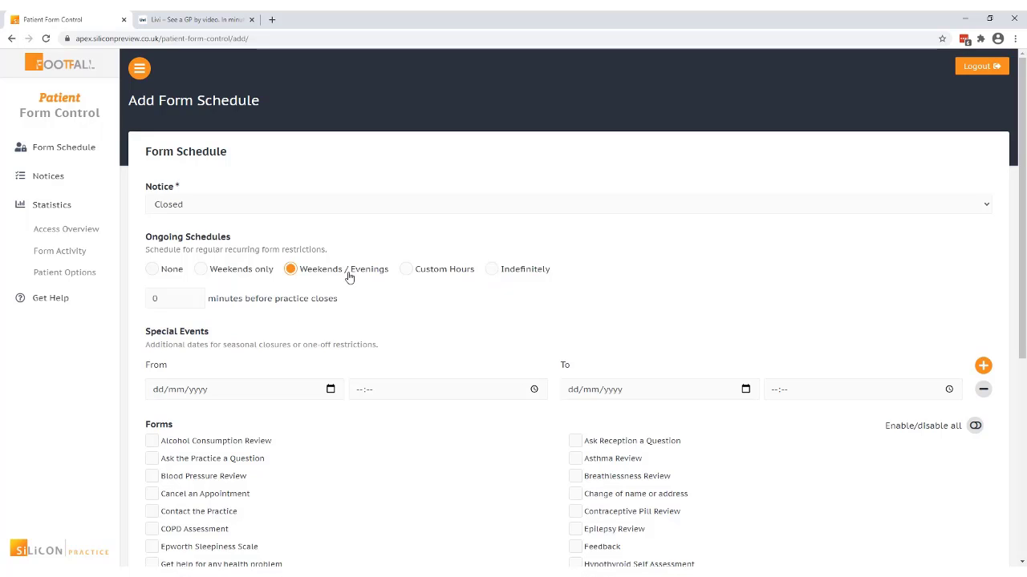
pyautogui.click(154, 301)
pyautogui.write('3')
pyautogui.scroll(-2, 239, 358)
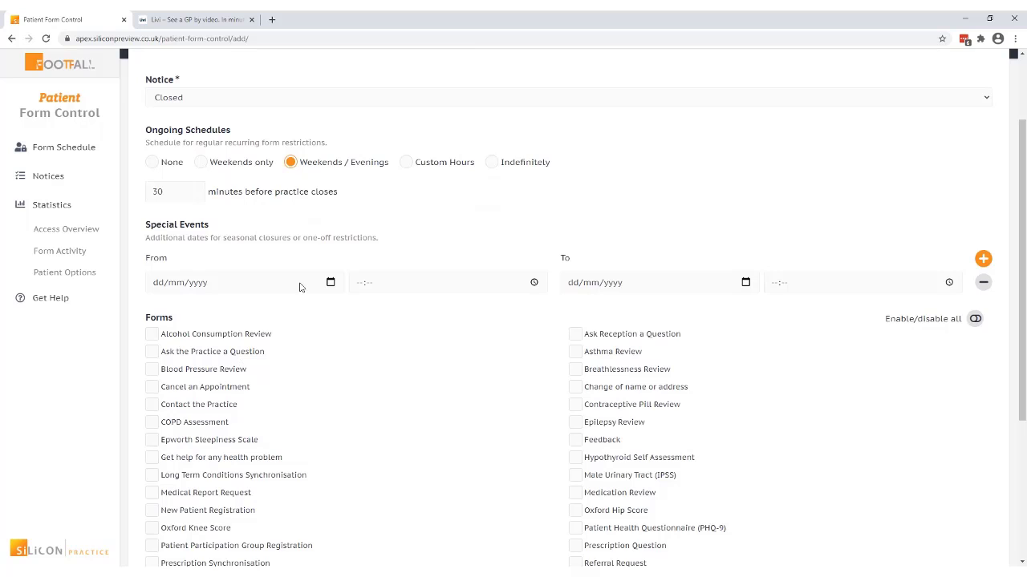
# - Add a special event from 24/12/2020 17:30 to 27/12/2020 07:00
pyautogui.click(330, 282)
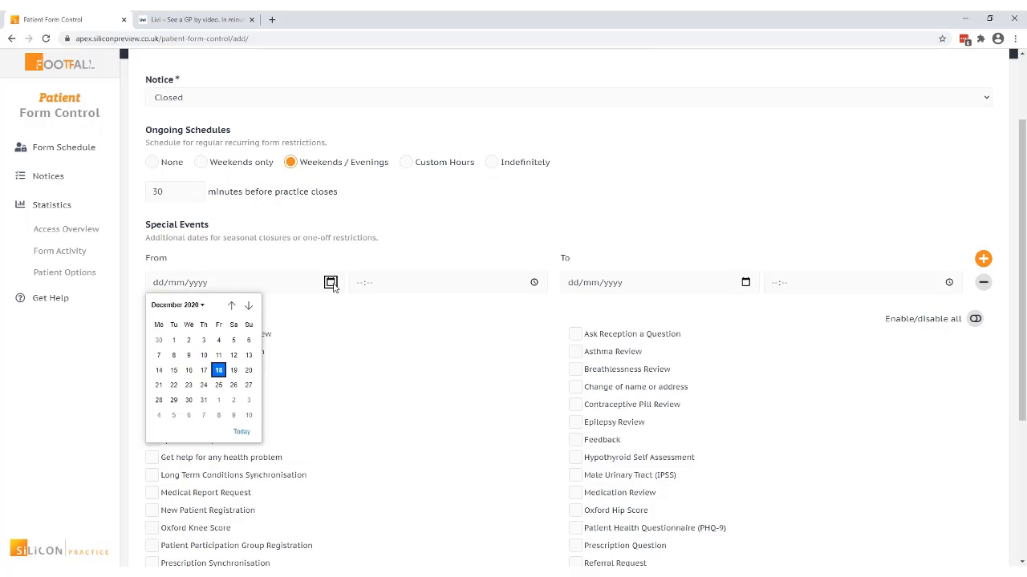
pyautogui.click(204, 385)
pyautogui.click(534, 283)
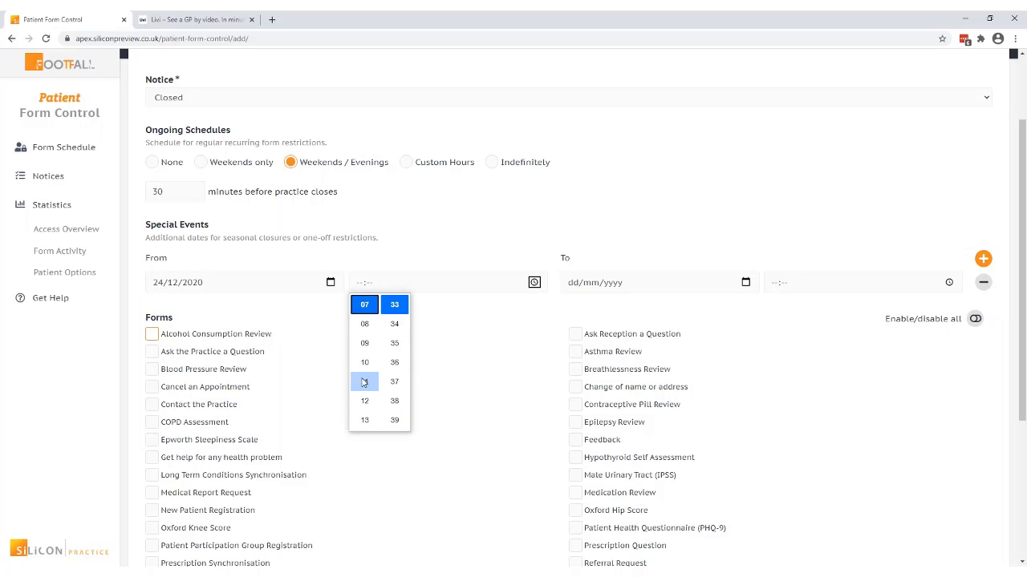
pyautogui.write('1730')
pyautogui.press('Return')
pyautogui.click(717, 291)
pyautogui.click(663, 385)
pyautogui.click(949, 282)
# - Enter the 07:00 end time, delete the special event row, and tick every form with Enable/disable all
pyautogui.write('0700')
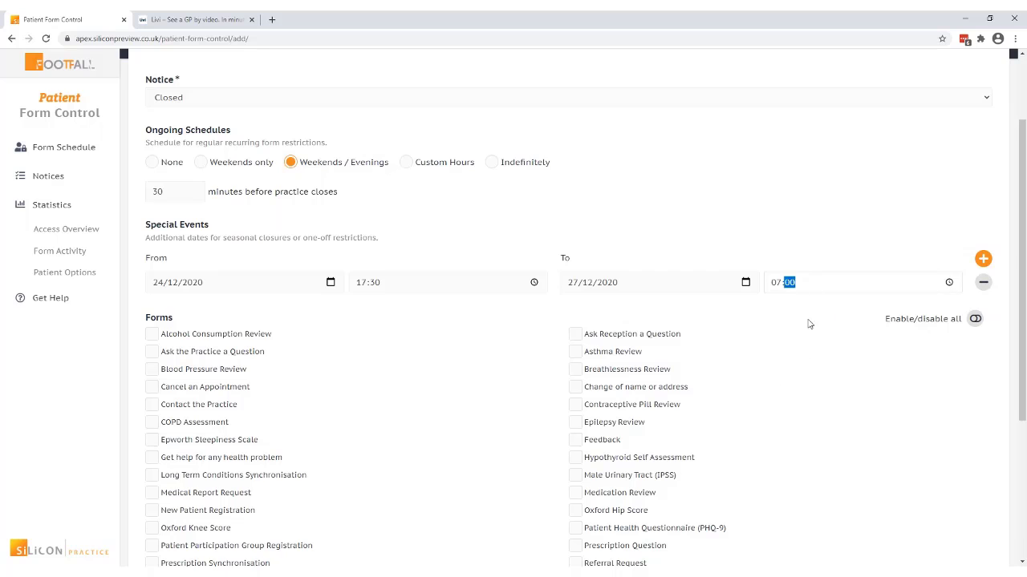
pyautogui.click(983, 283)
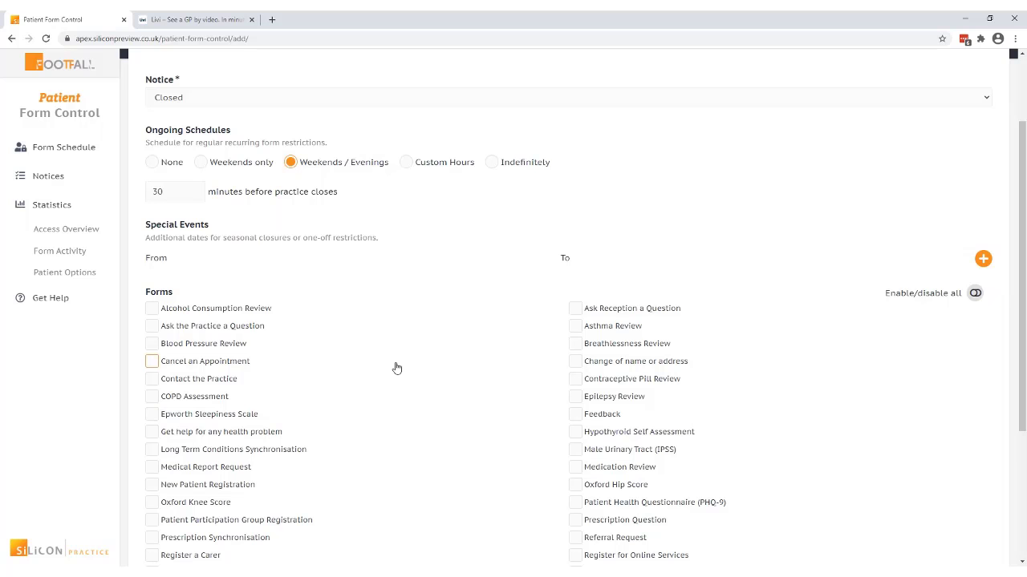
pyautogui.click(976, 294)
pyautogui.click(975, 295)
pyautogui.scroll(-2, 977, 296)
pyautogui.click(975, 133)
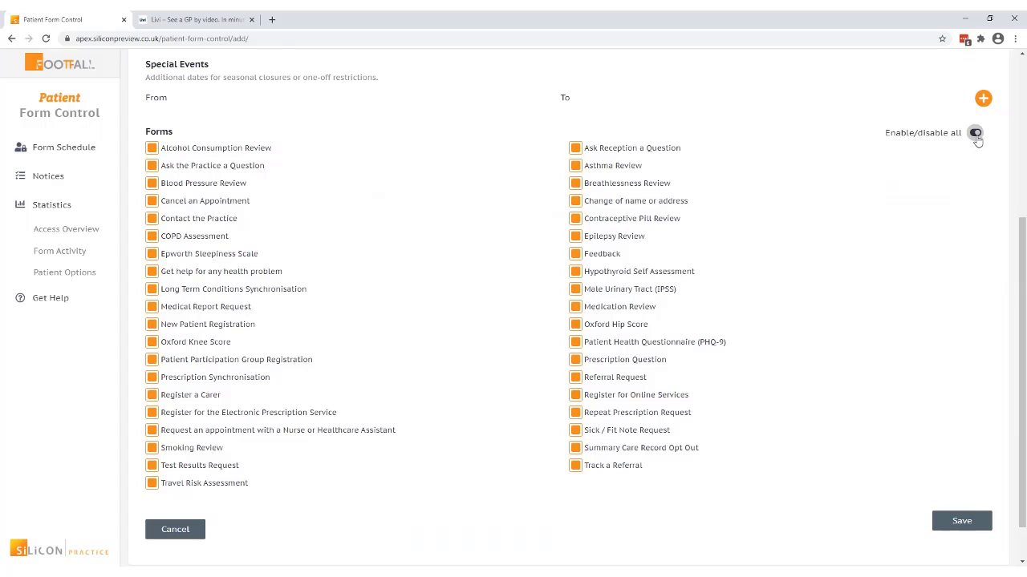
# - Clear all forms, then tick Ask the Practice a Question and Blood Pressure Review
pyautogui.click(975, 135)
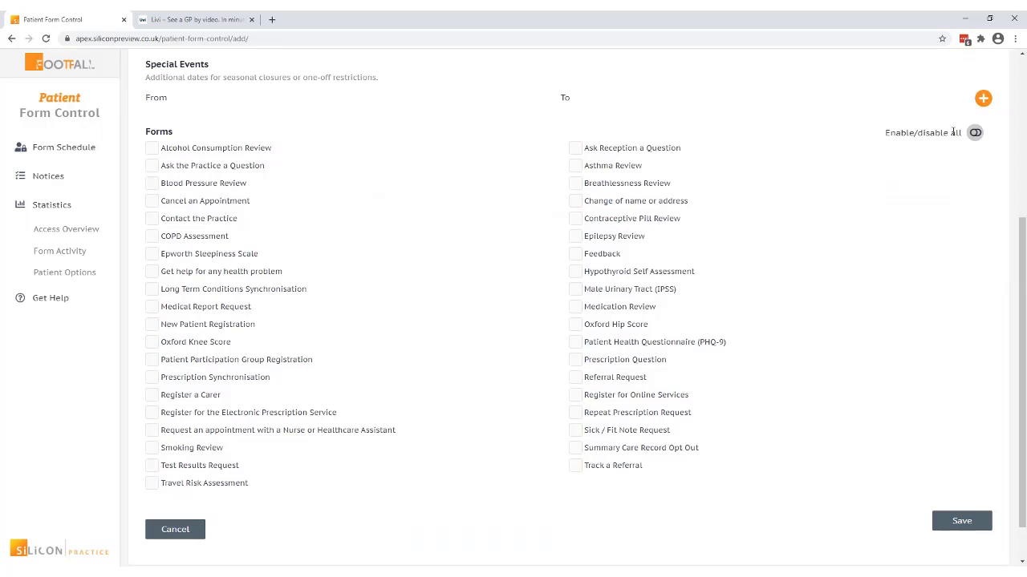
pyautogui.click(304, 173)
pyautogui.click(293, 189)
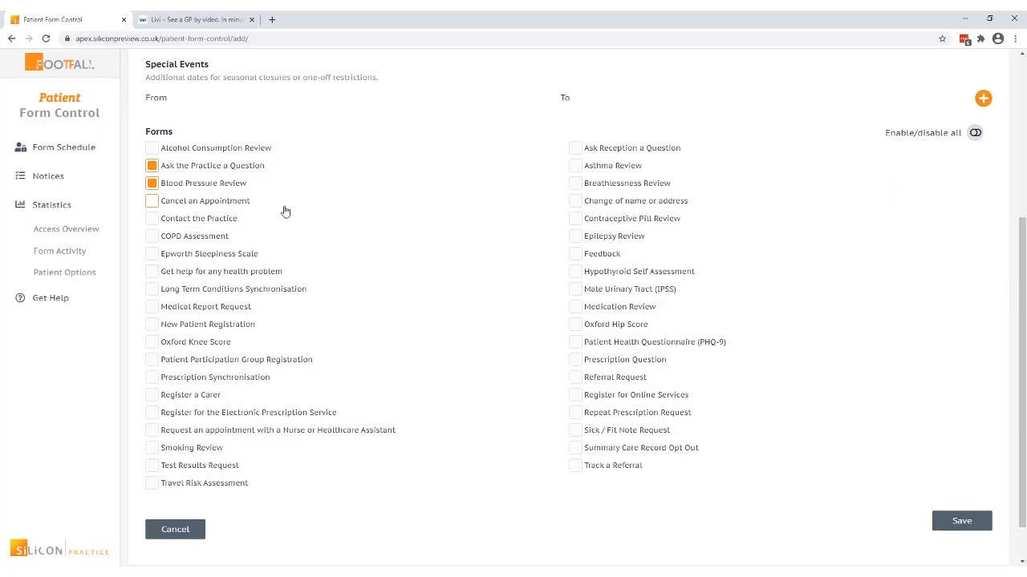
pyautogui.click(285, 209)
pyautogui.click(284, 208)
pyautogui.click(287, 171)
pyautogui.click(286, 184)
pyautogui.click(302, 172)
pyautogui.click(293, 185)
# - Tick nine more forms, from Contact the Practice and Test Results Request to Track a Referral
pyautogui.click(286, 222)
pyautogui.click(305, 273)
pyautogui.click(338, 470)
pyautogui.click(665, 156)
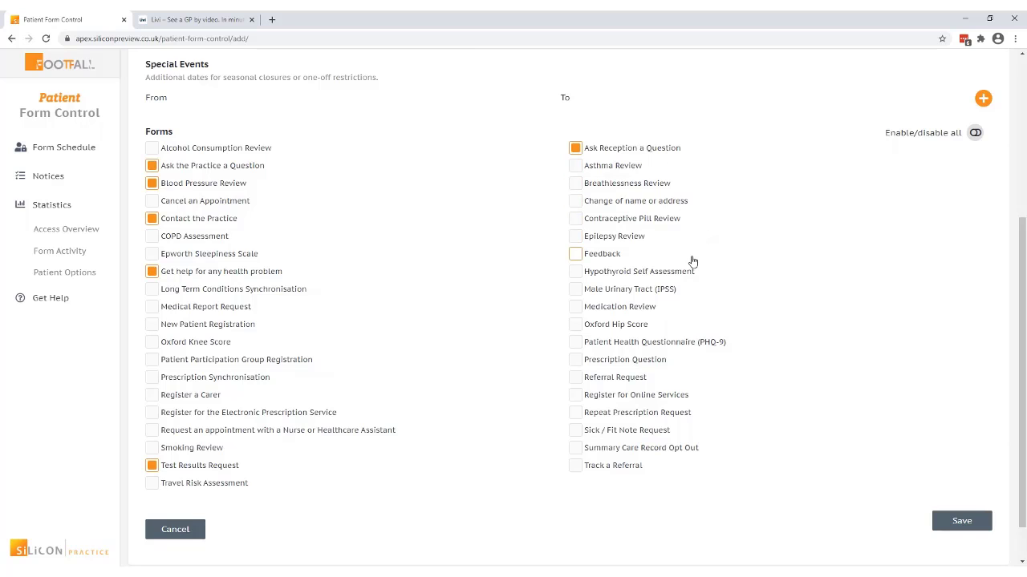
pyautogui.click(690, 361)
pyautogui.click(693, 378)
pyautogui.click(699, 400)
pyautogui.click(709, 433)
pyautogui.click(704, 468)
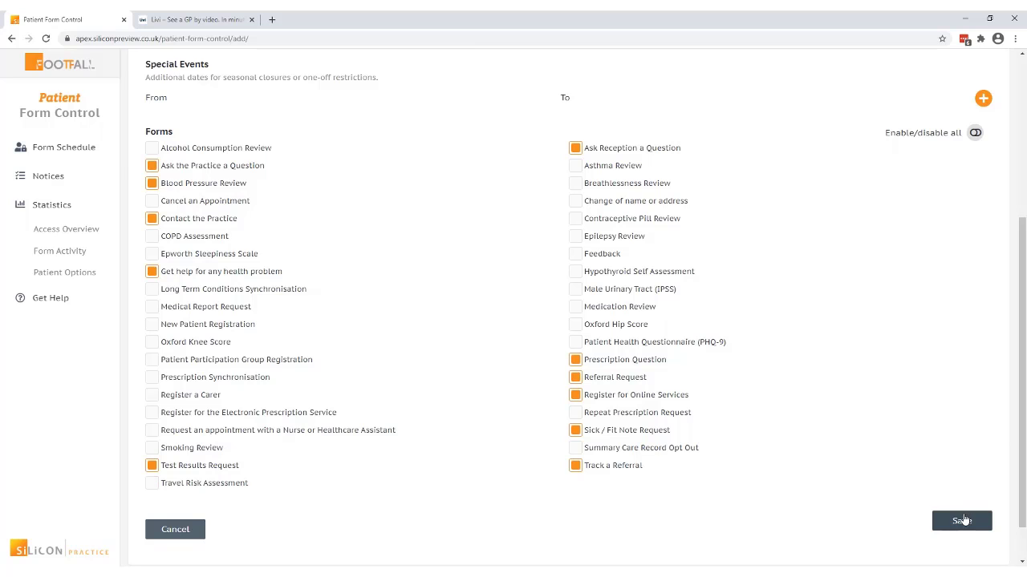
# - Save the schedule, then on the practice site reach the closed notice via Consulting Room and choose NHS 111
pyautogui.click(963, 520)
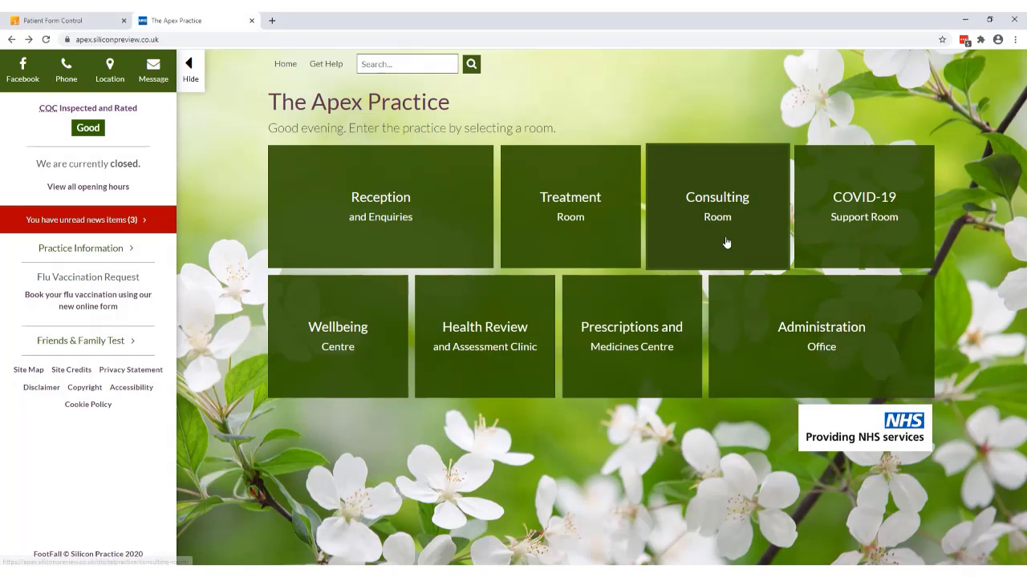
pyautogui.click(727, 241)
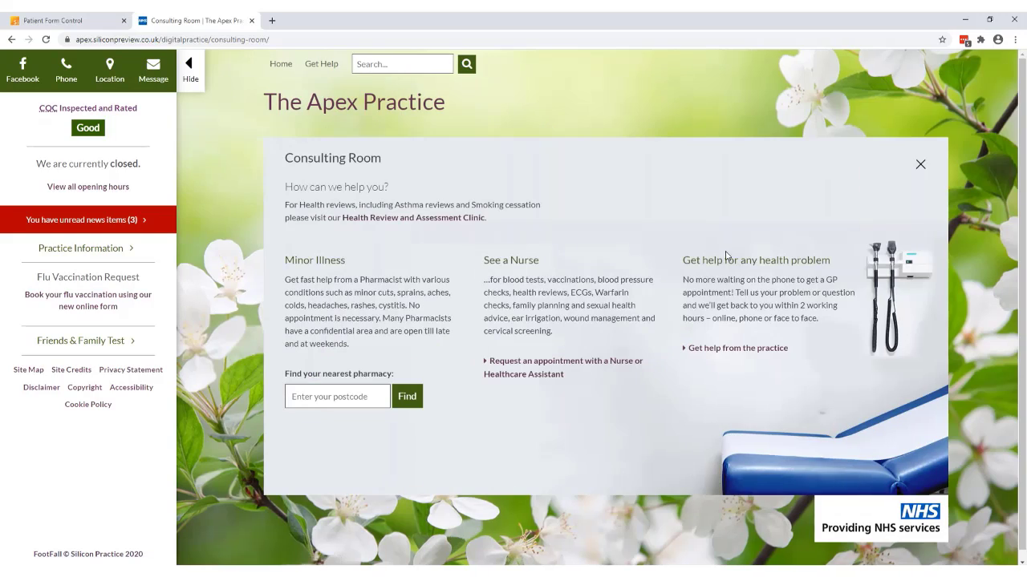
pyautogui.click(719, 351)
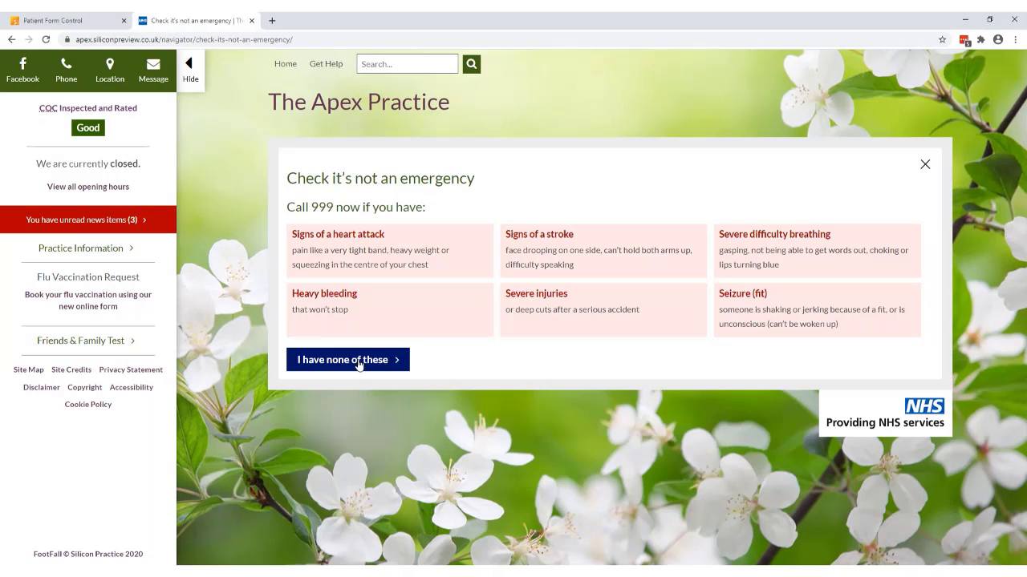
pyautogui.click(359, 363)
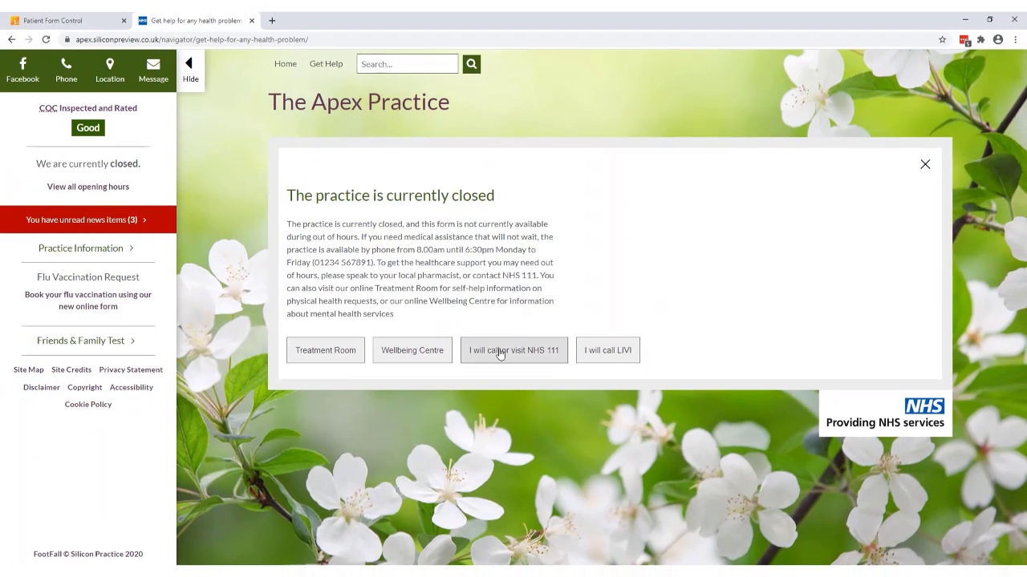
pyautogui.click(499, 356)
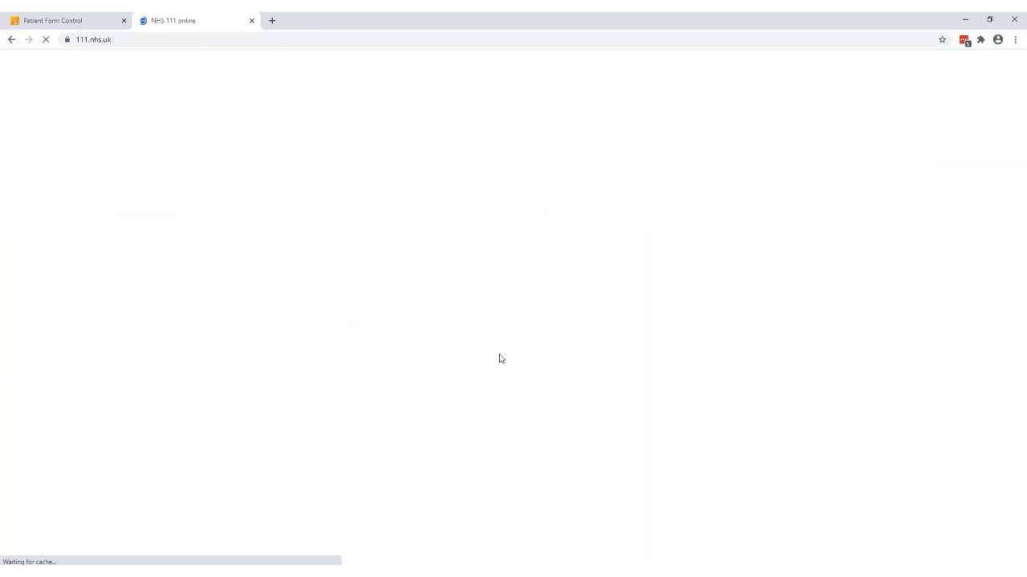
# - Scroll through the NHS 111 online page to look it over
pyautogui.scroll(-1, 499, 359)
pyautogui.scroll(-4, 499, 358)
pyautogui.scroll(4, 499, 359)
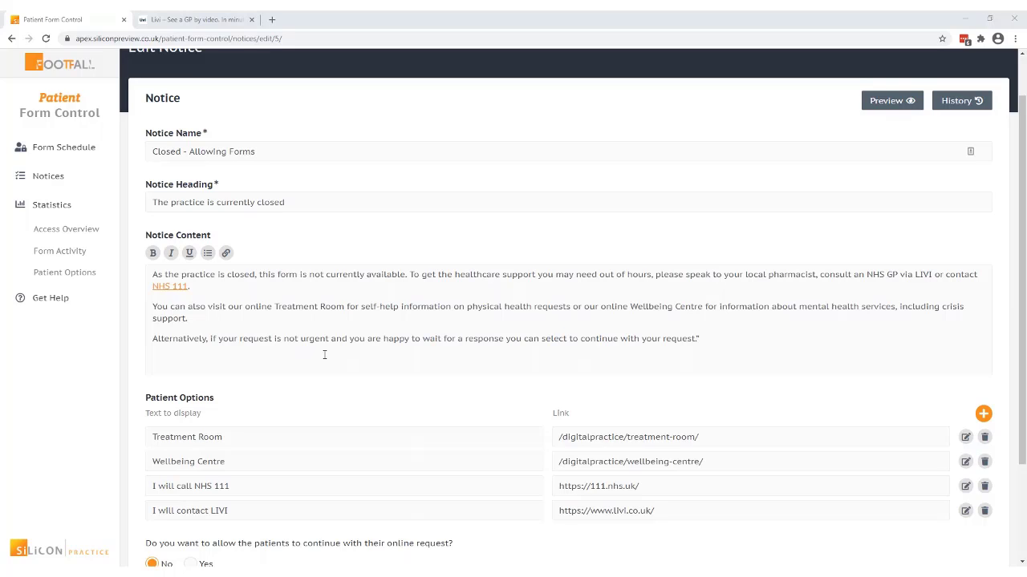
# - Set the Closed - Allowing Forms notice to let patients continue (Yes) and save it
pyautogui.scroll(-3, 324, 355)
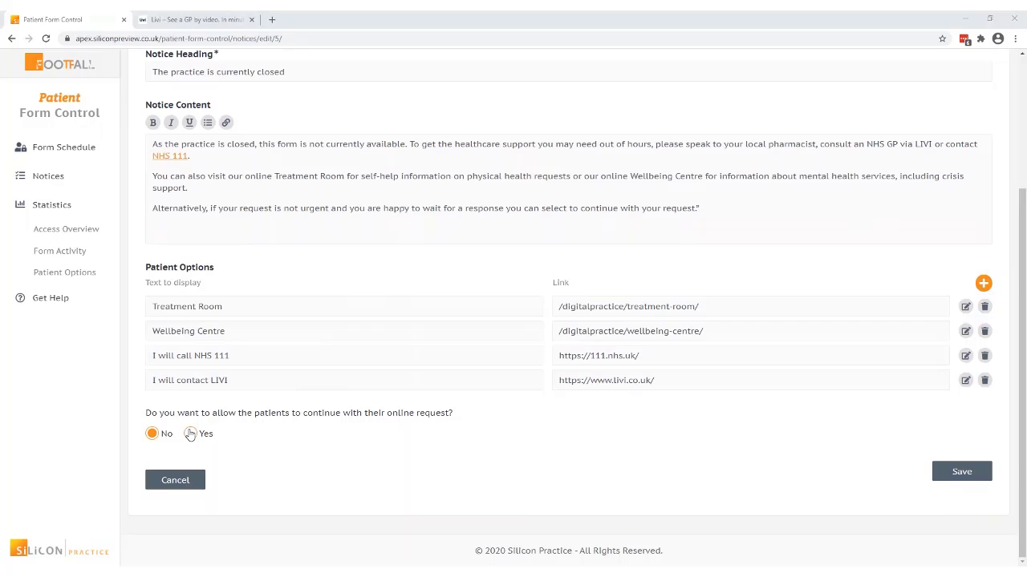
pyautogui.click(190, 434)
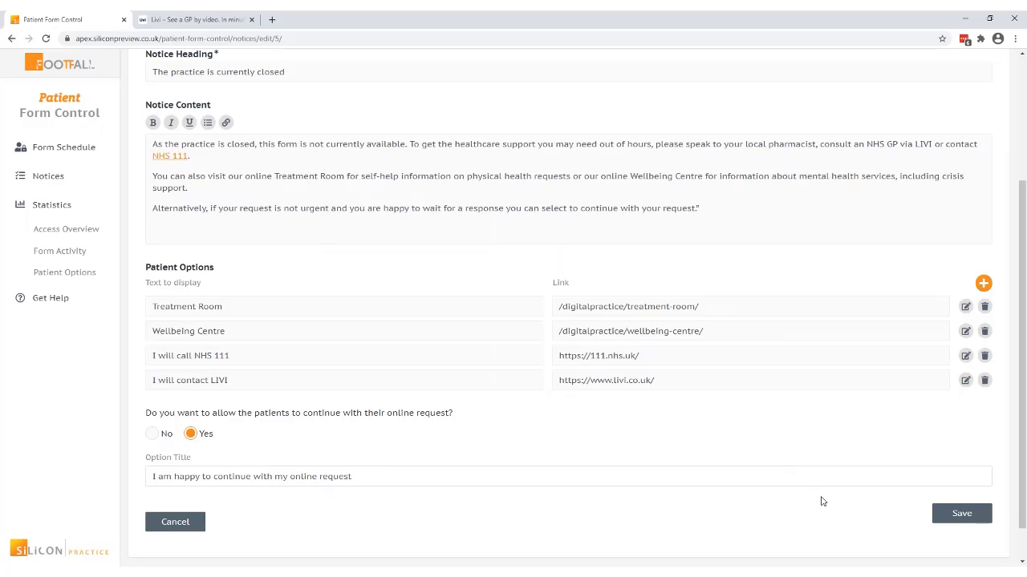
pyautogui.click(957, 515)
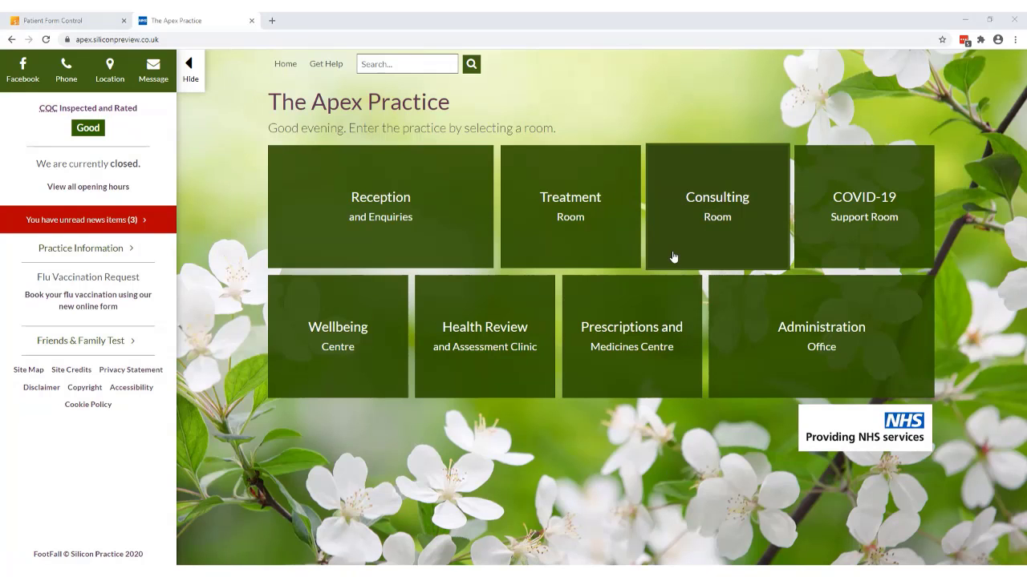
# - On the practice site, continue past the closed notice to the Get help for any health problem form
pyautogui.click(674, 257)
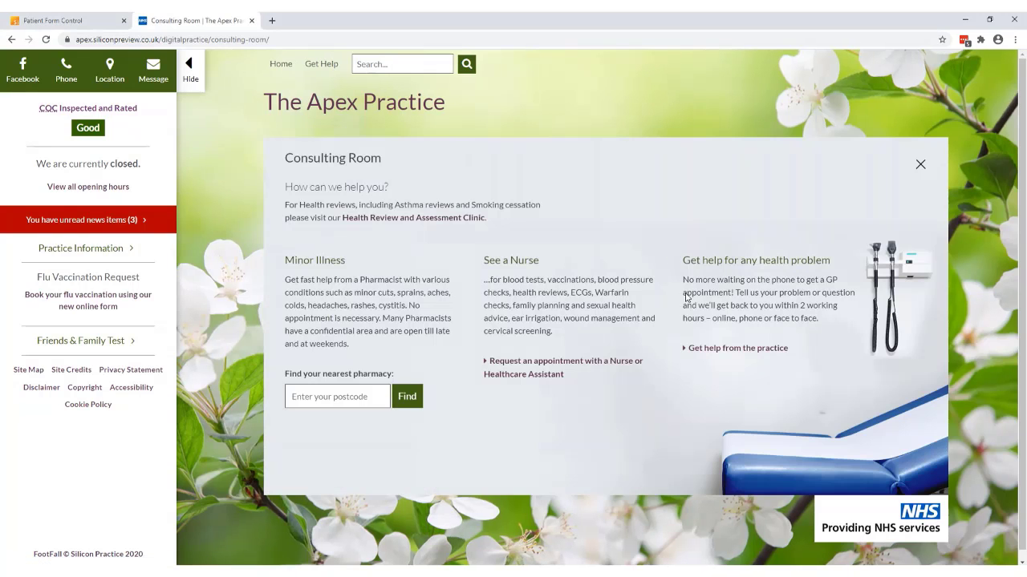
pyautogui.click(699, 350)
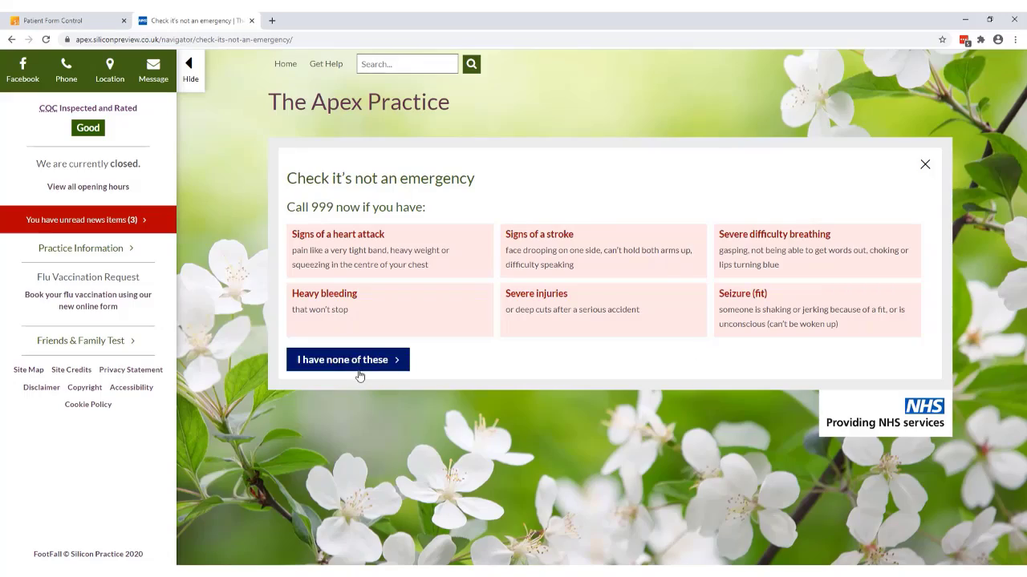
pyautogui.click(356, 369)
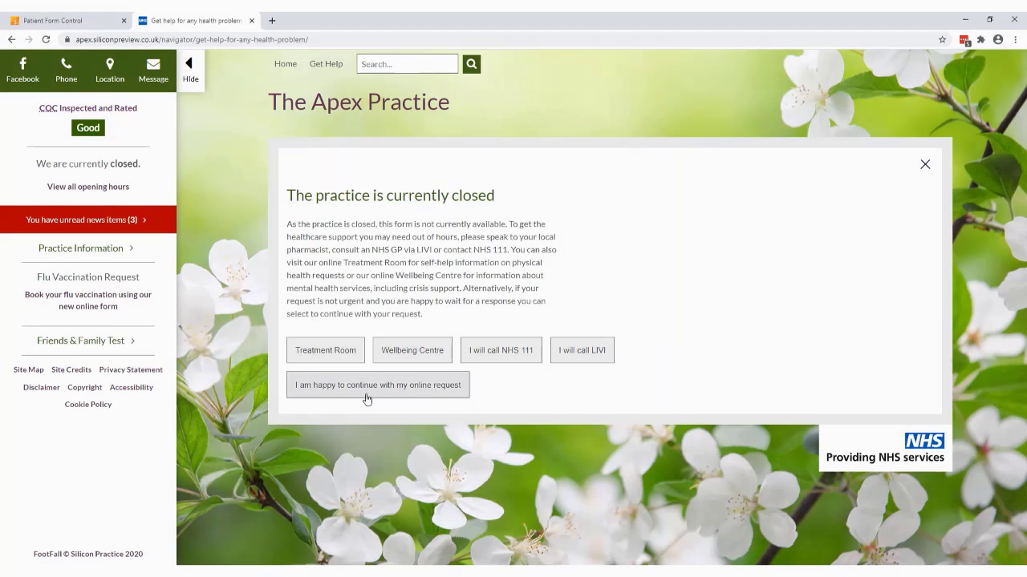
pyautogui.click(365, 387)
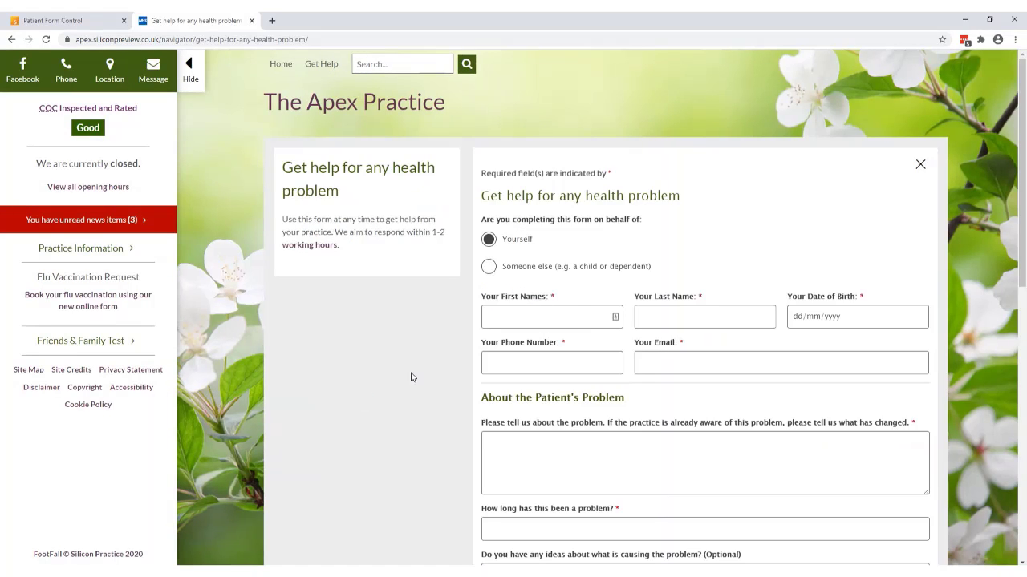
pyautogui.scroll(-3, 679, 248)
pyautogui.scroll(1, 679, 255)
pyautogui.scroll(3, 678, 256)
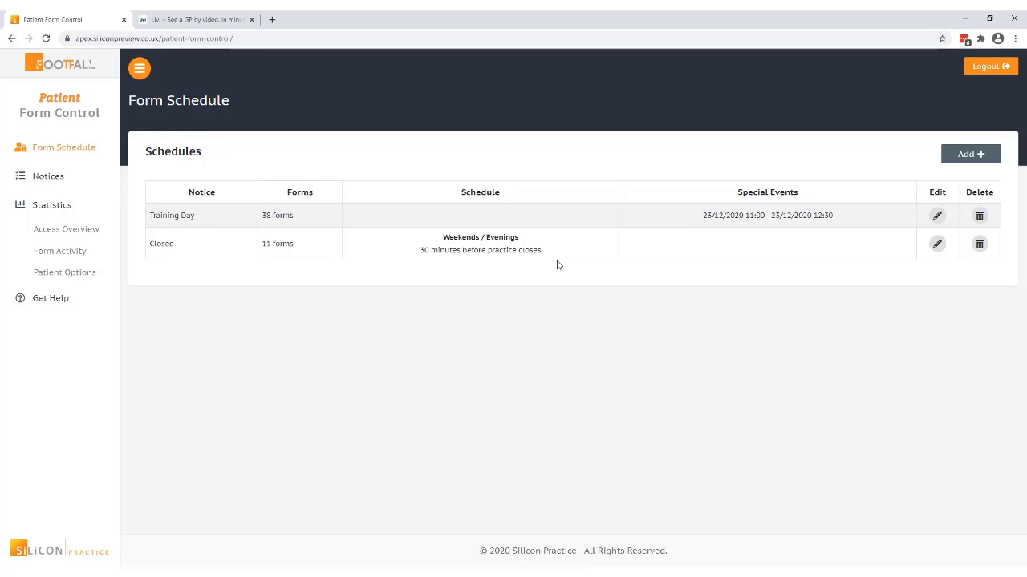
# - Open Statistics > Access Overview, reload it, and read the 12 clicks recorded on the 20th
pyautogui.click(64, 212)
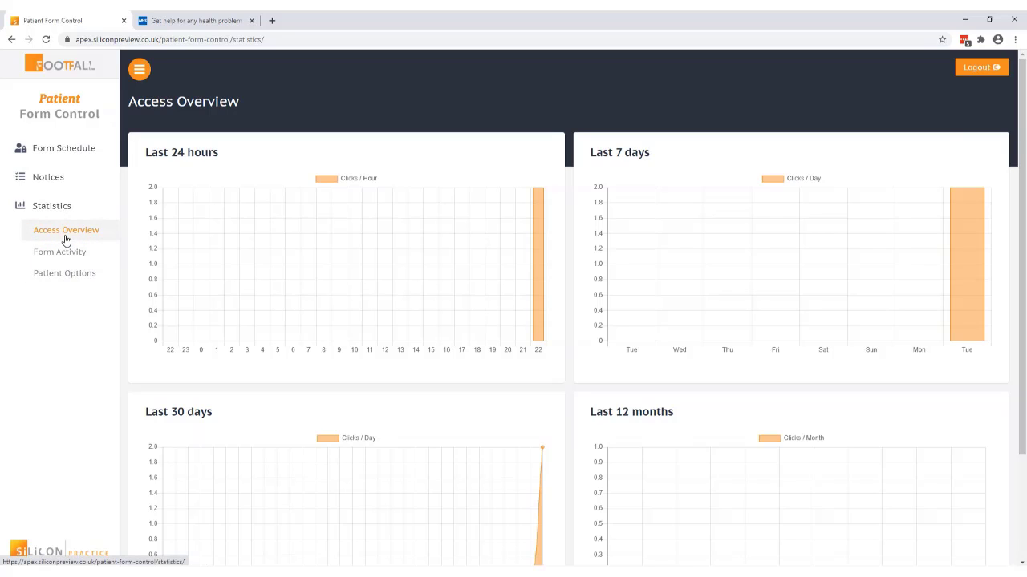
pyautogui.click(66, 231)
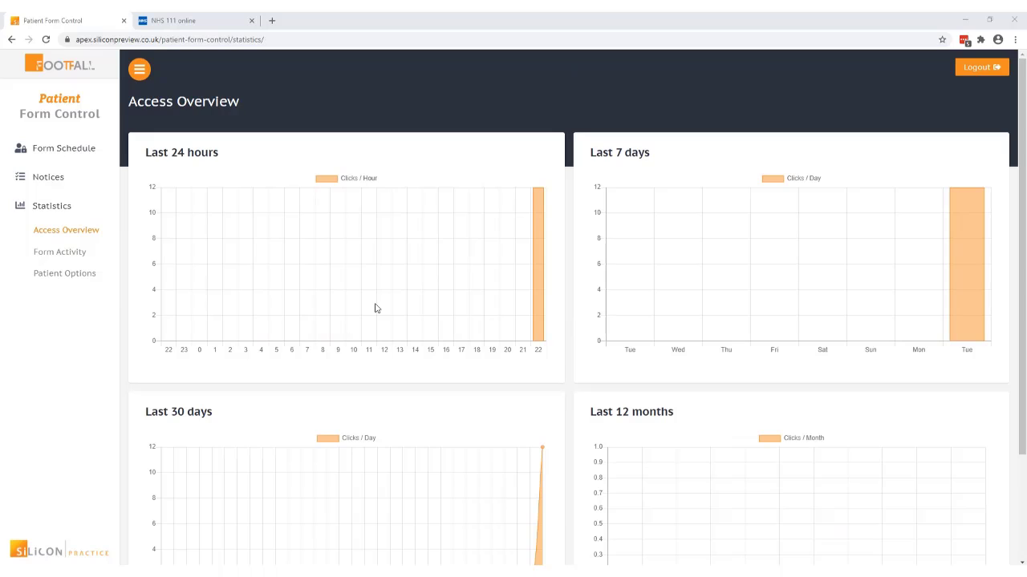
pyautogui.moveTo(534, 303)
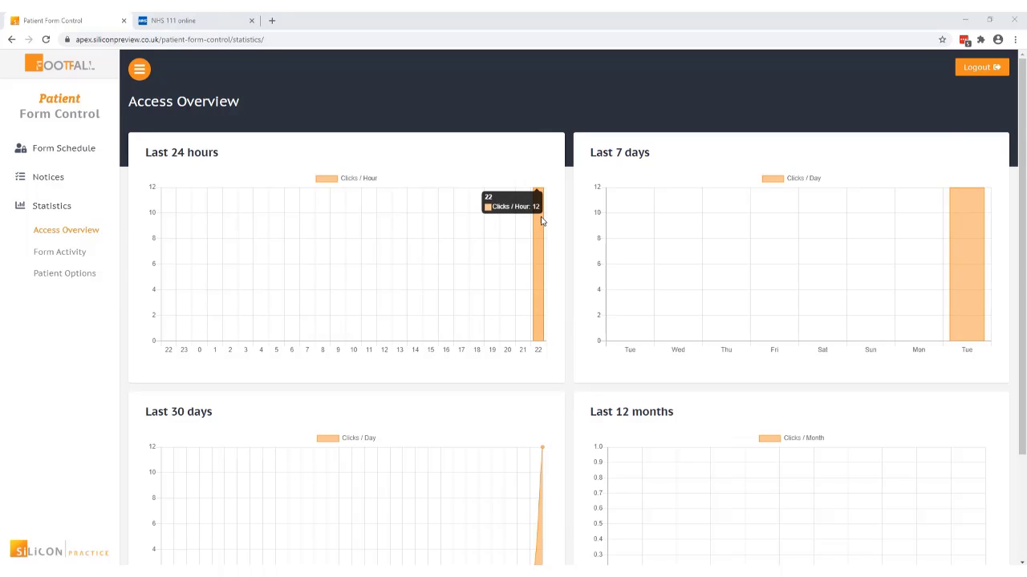
pyautogui.moveTo(967, 257)
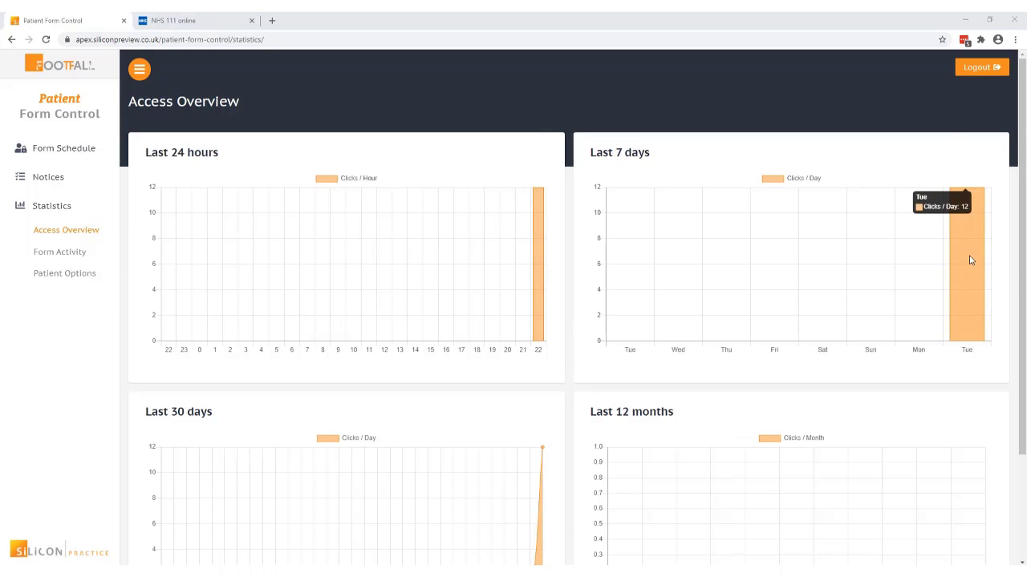
pyautogui.scroll(-2, 971, 259)
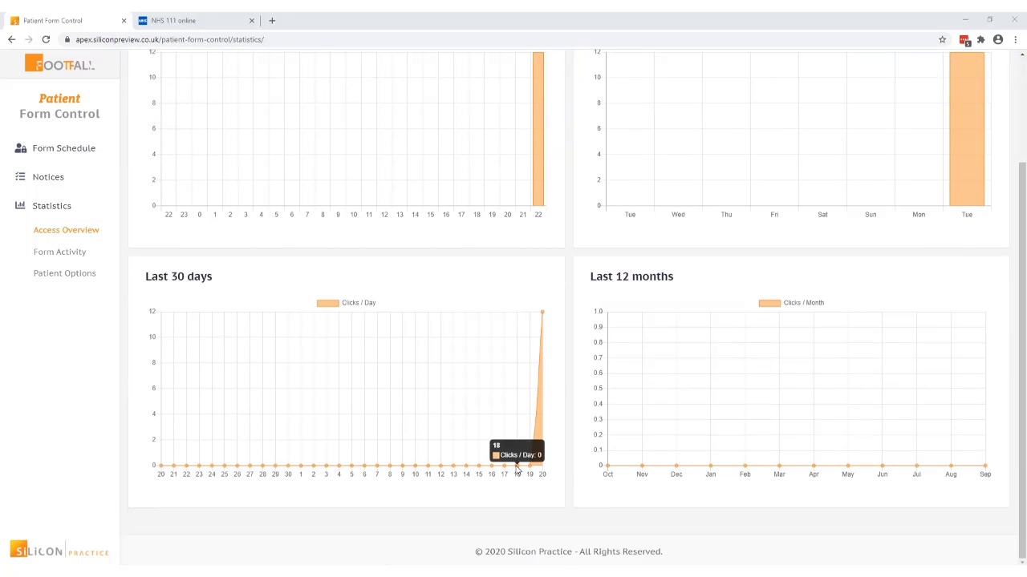
pyautogui.moveTo(530, 471)
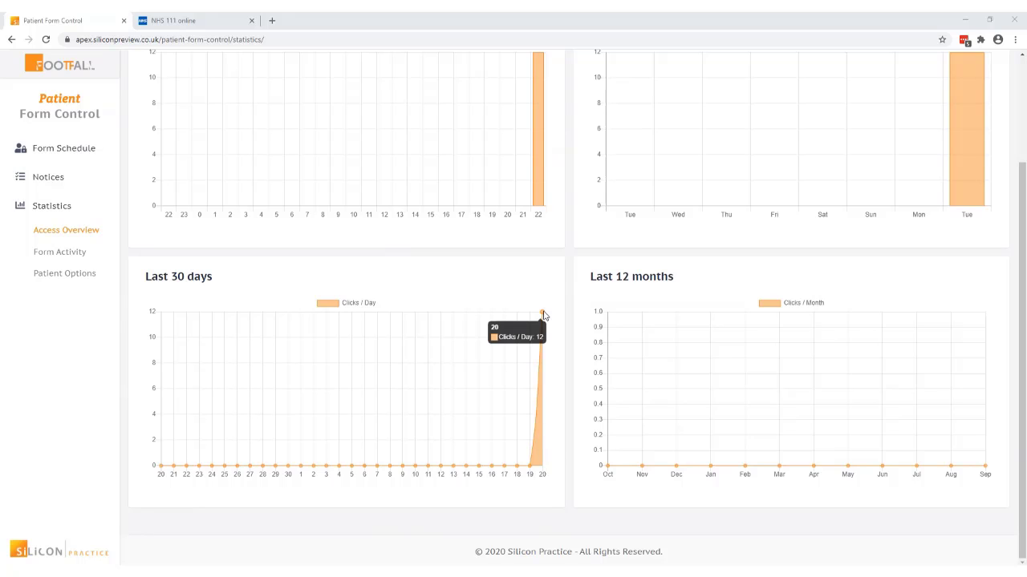
# - Open the Form Activity statistics and read the values on its charts
pyautogui.click(53, 252)
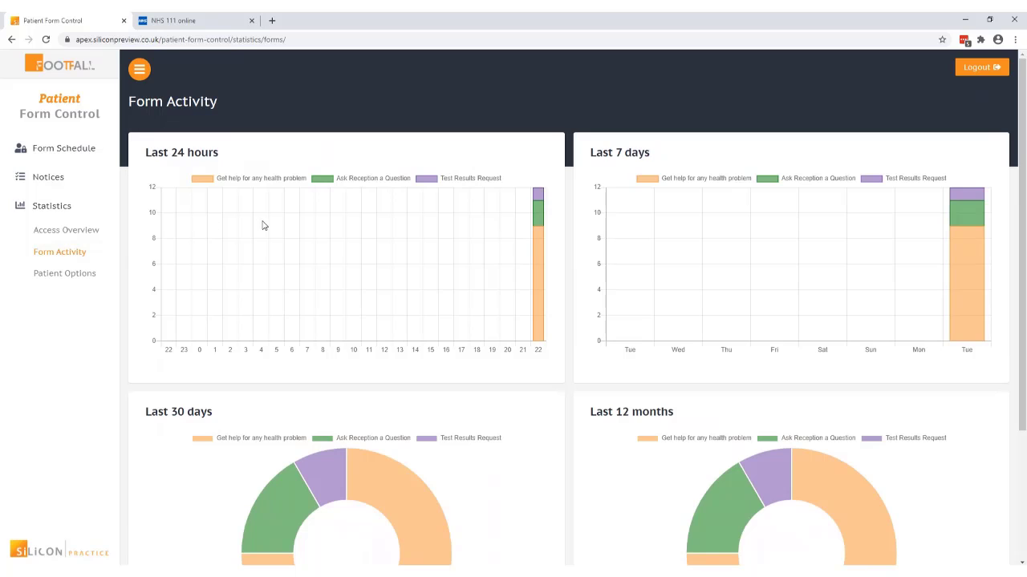
pyautogui.moveTo(539, 219)
pyautogui.moveTo(541, 258)
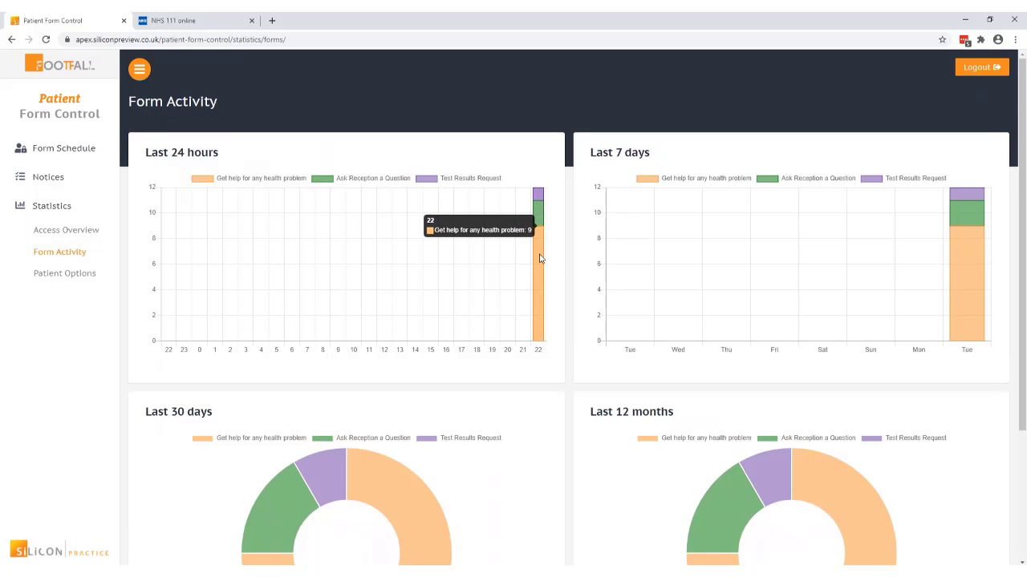
pyautogui.moveTo(973, 198)
pyautogui.scroll(-2, 885, 406)
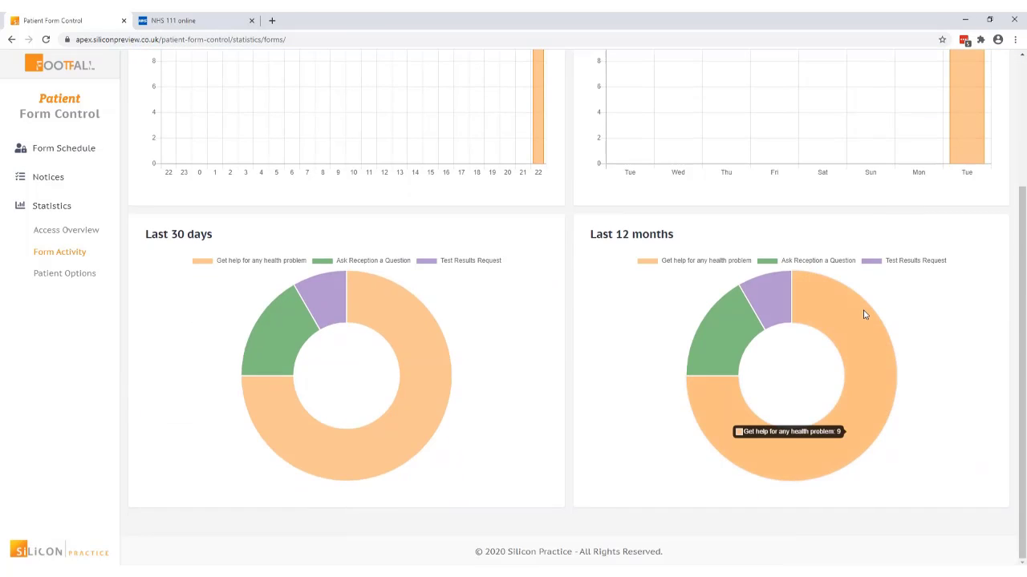
pyautogui.moveTo(719, 330)
pyautogui.moveTo(328, 298)
pyautogui.scroll(1, 333, 302)
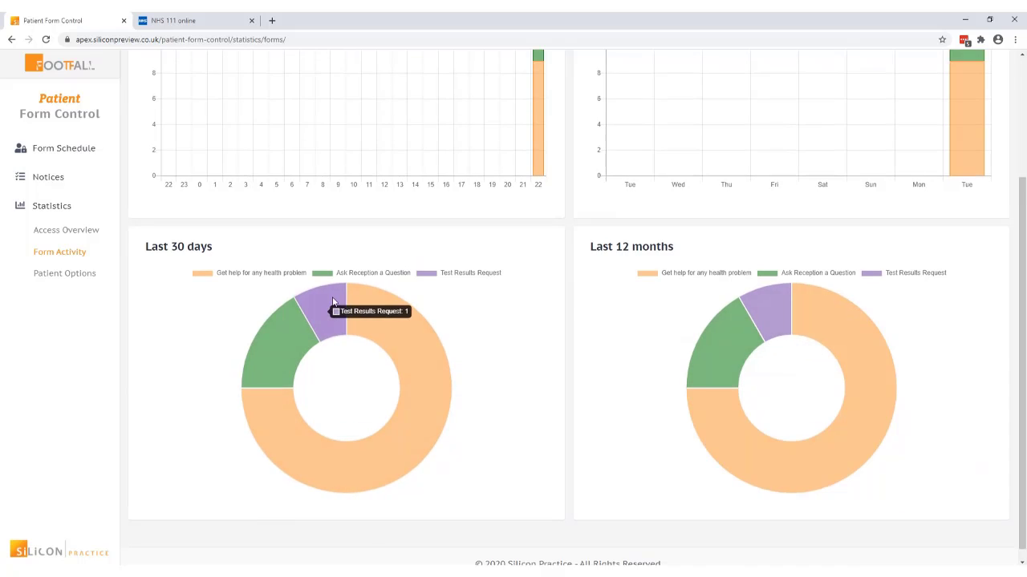
pyautogui.scroll(3, 331, 302)
# - Look over the Patient Options statistics, then return to the Form Schedule list
pyautogui.click(73, 275)
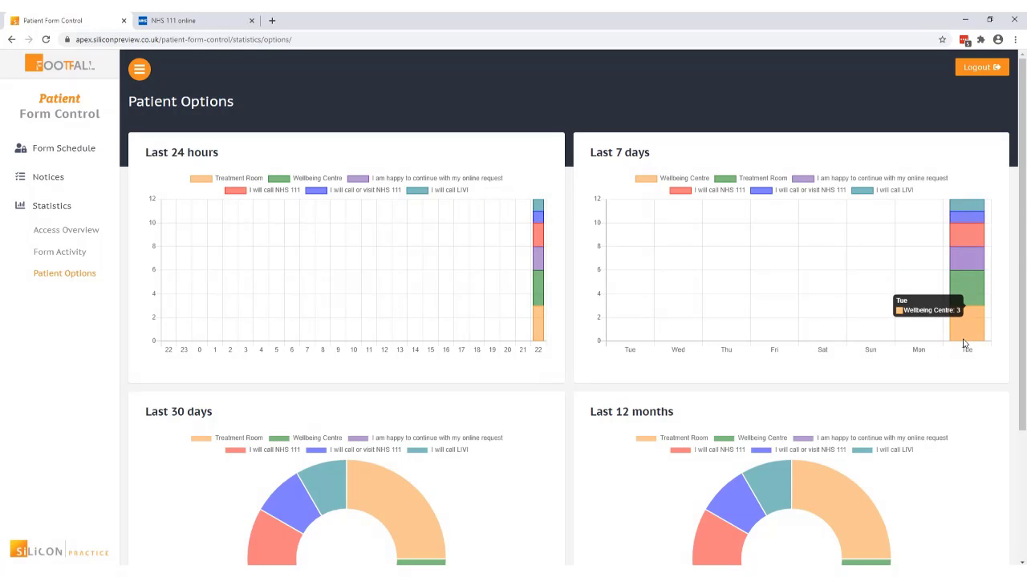
pyautogui.scroll(-2, 963, 344)
pyautogui.scroll(2, 941, 359)
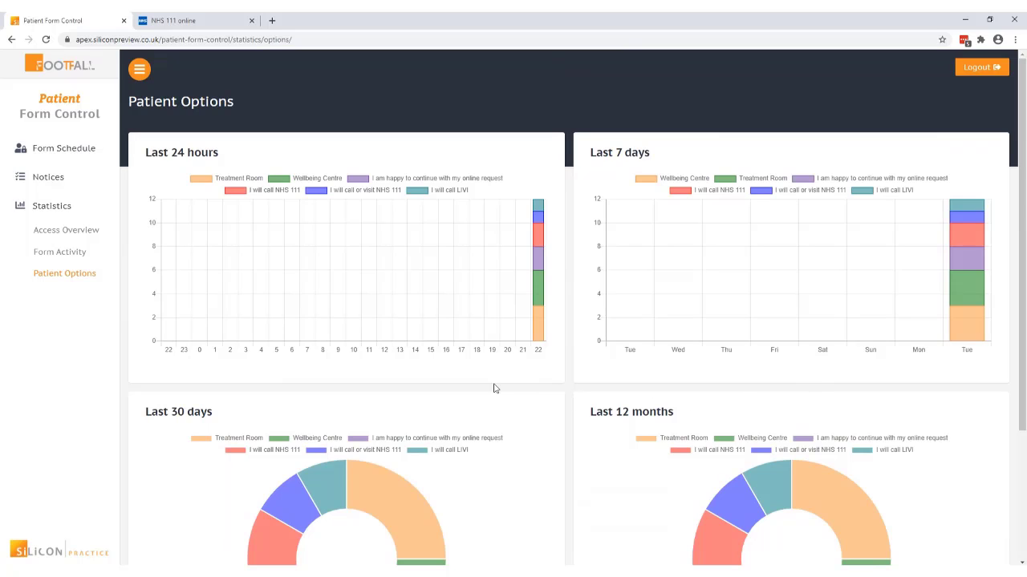
pyautogui.click(42, 156)
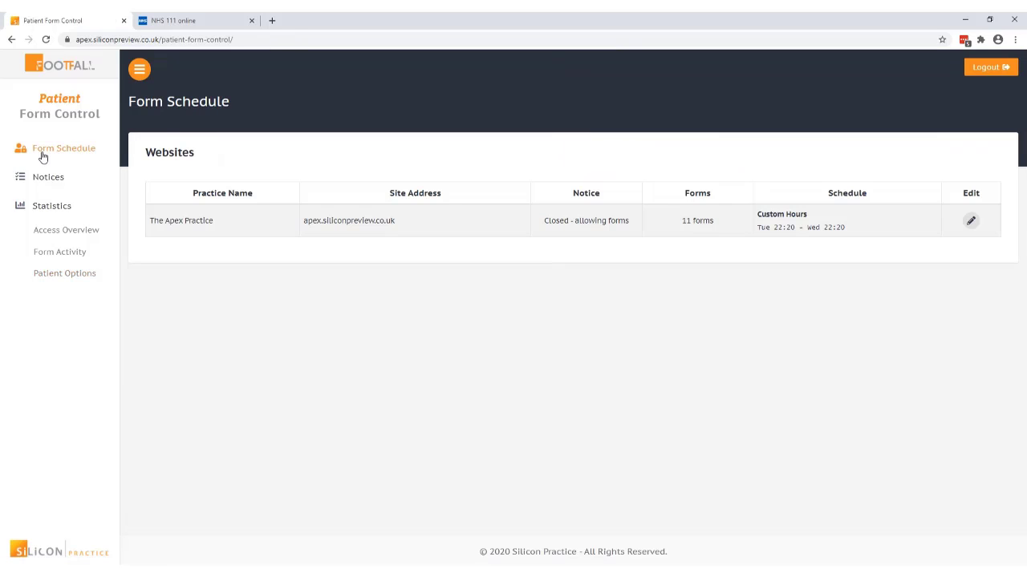